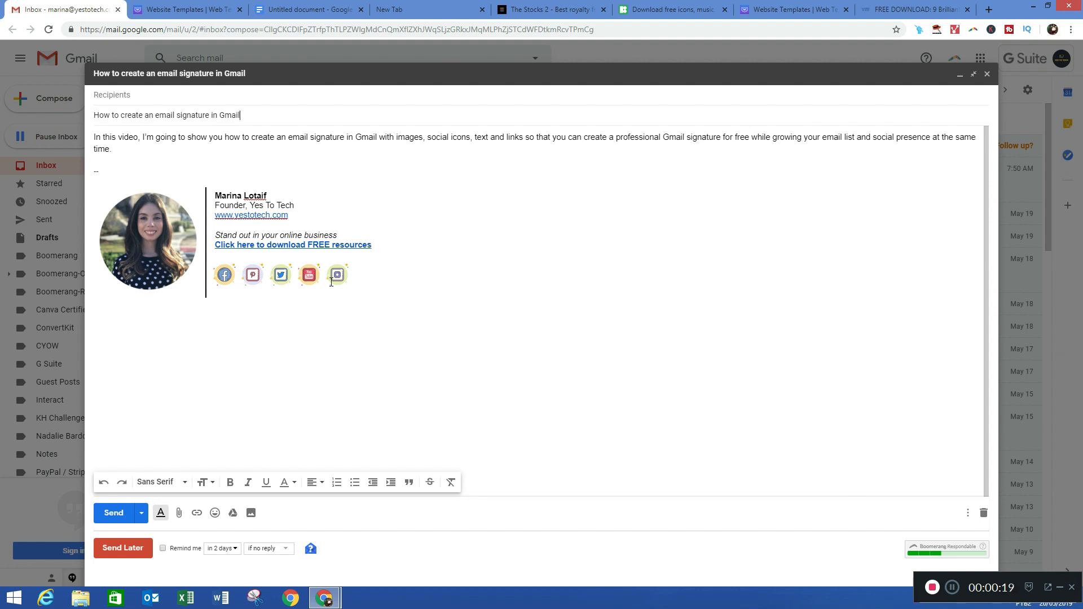
- Switch from the Gmail draft with the example signature to the TemplateMonster templates page
left_click(224, 12)
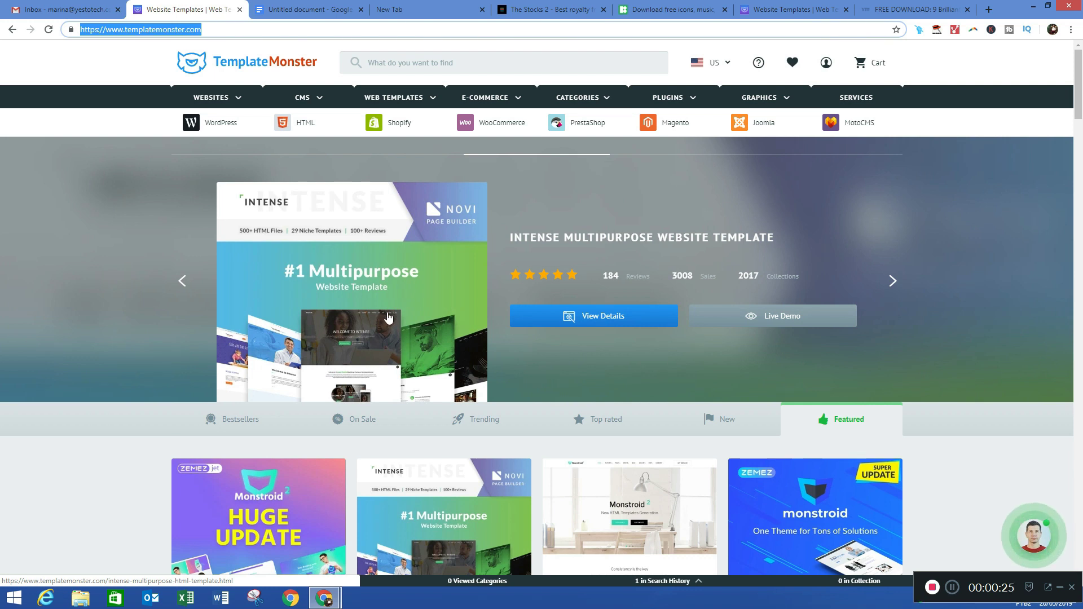
scroll(387, 318, "down", 1)
scroll(388, 318, "down", 1)
scroll(388, 319, "down", 1)
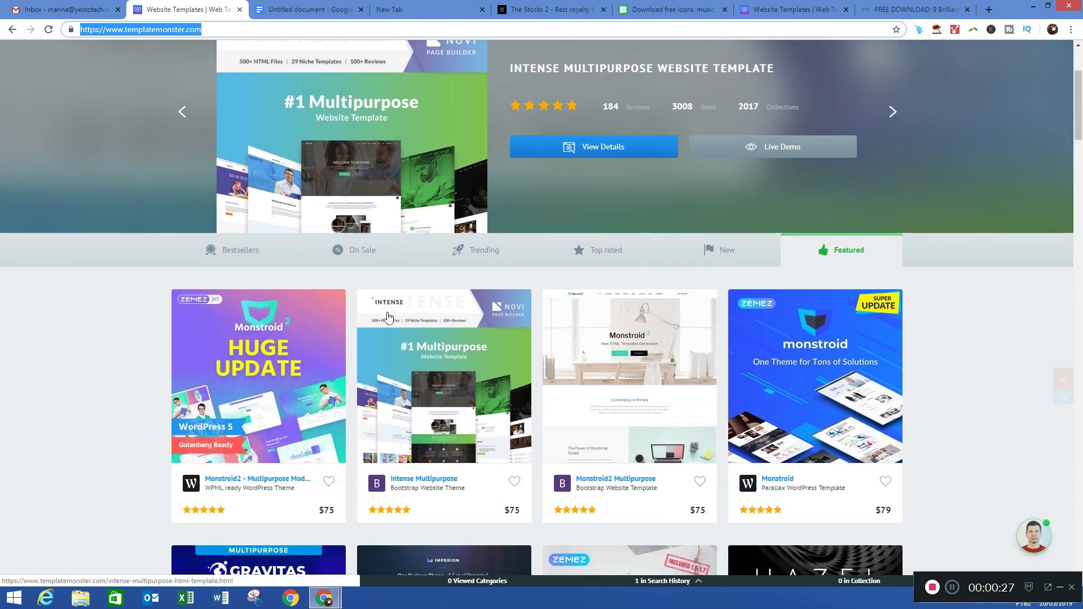
scroll(388, 319, "down", 1)
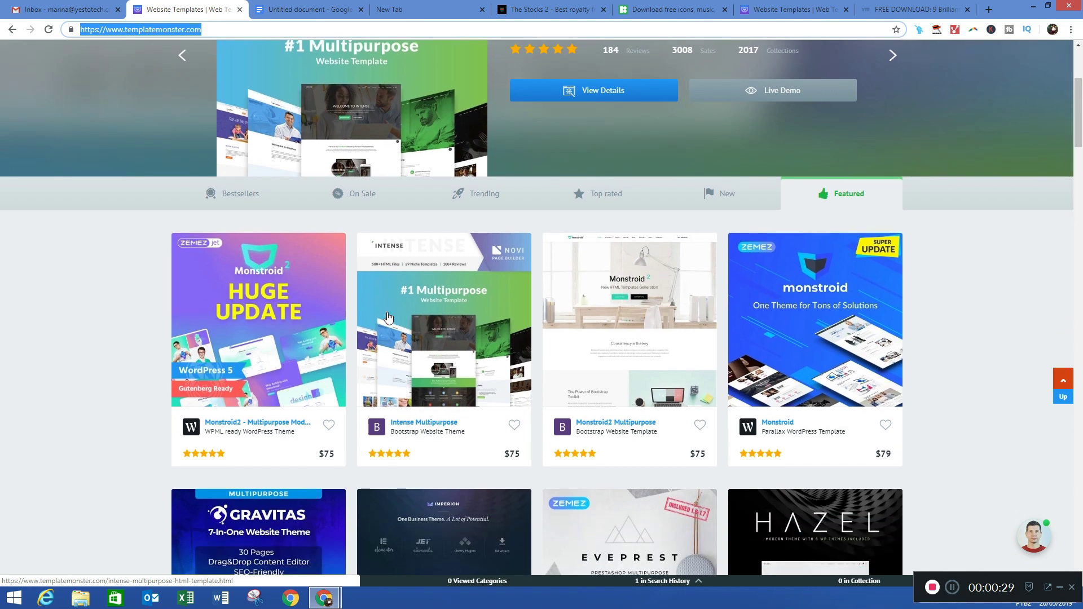
scroll(388, 318, "down", 1)
scroll(387, 318, "down", 1)
scroll(387, 318, "down", 1)
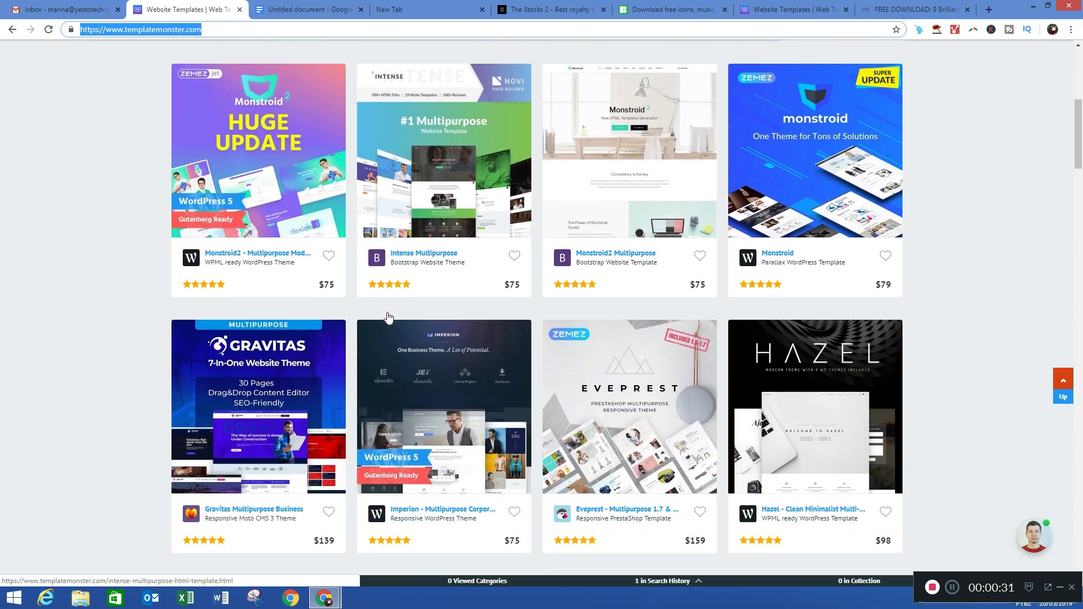
scroll(388, 318, "down", 1)
scroll(388, 319, "down", 1)
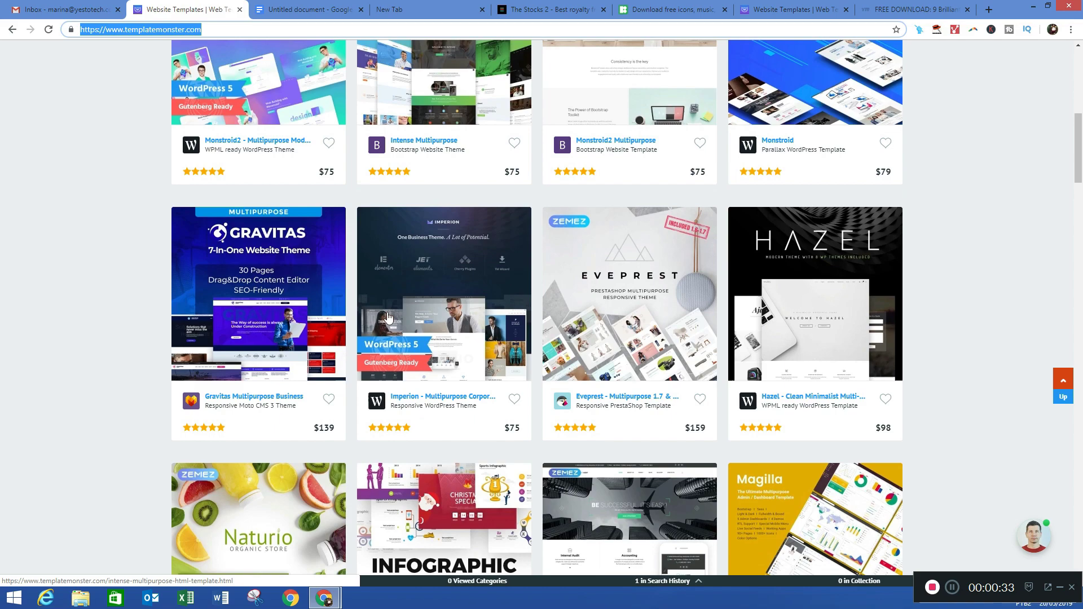
scroll(387, 318, "down", 1)
scroll(388, 318, "down", 1)
scroll(387, 318, "down", 1)
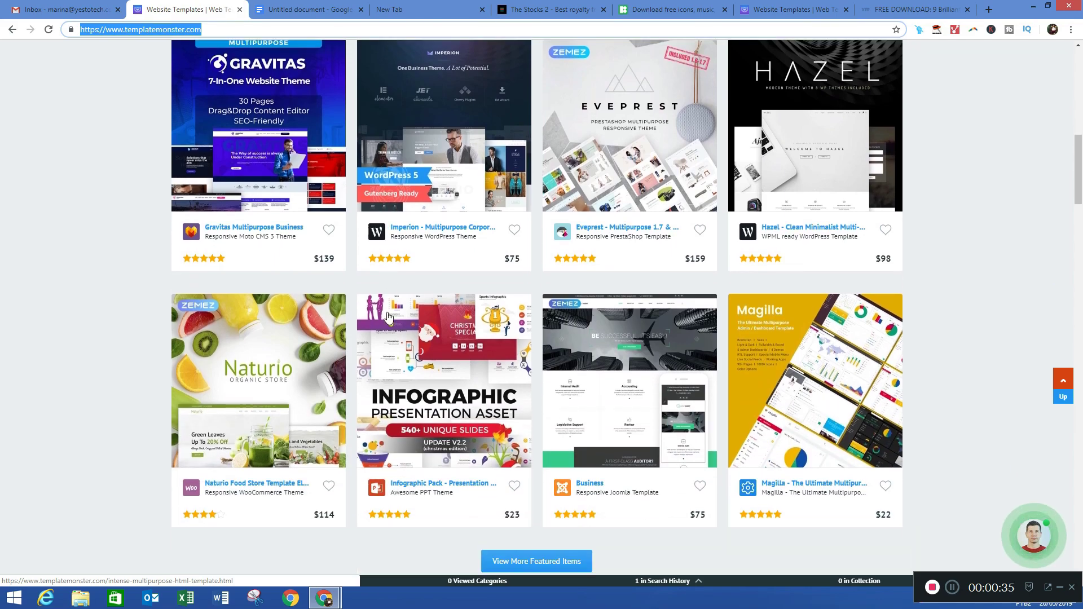
scroll(388, 318, "up", 2)
scroll(387, 318, "up", 5)
scroll(389, 318, "up", 4)
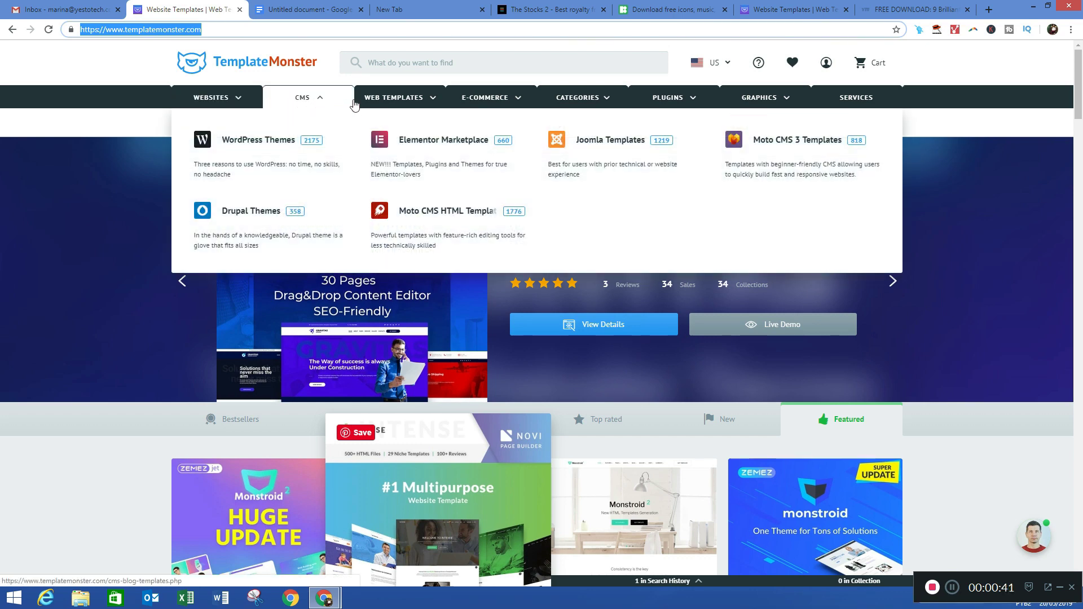
mouse_move(400, 98)
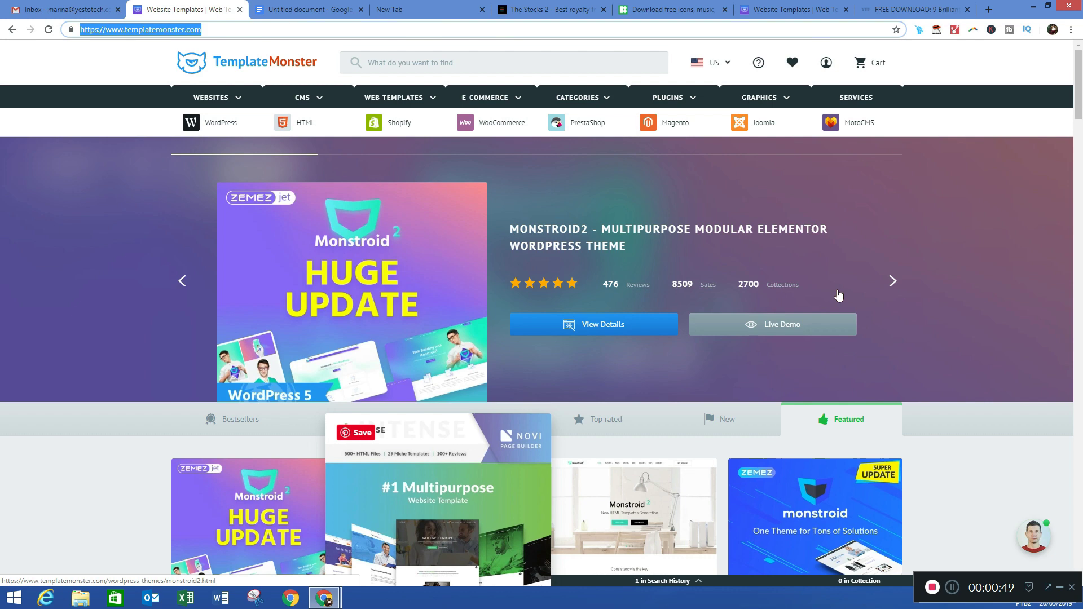
scroll(834, 301, "down", 1)
scroll(766, 476, "down", 3)
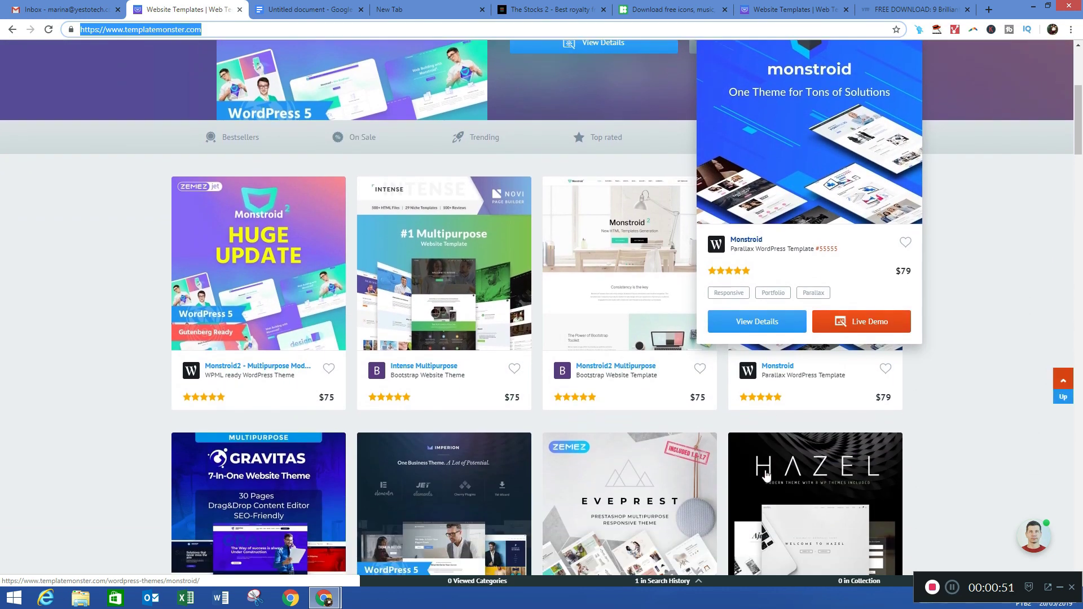
scroll(766, 475, "down", 1)
scroll(766, 476, "down", 2)
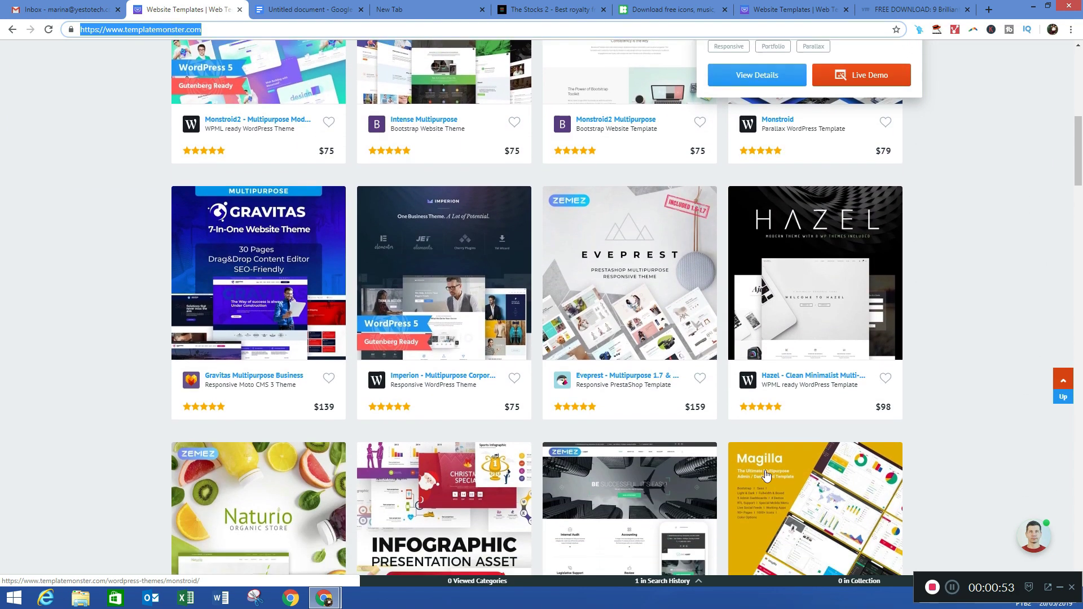
scroll(766, 476, "down", 3)
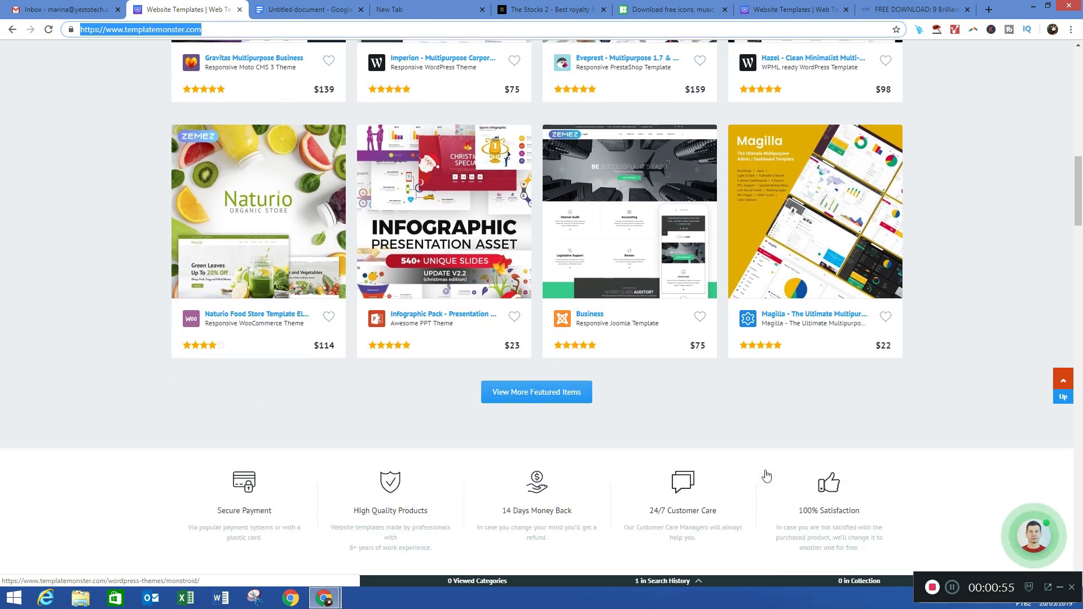
scroll(765, 476, "down", 1)
scroll(766, 476, "down", 2)
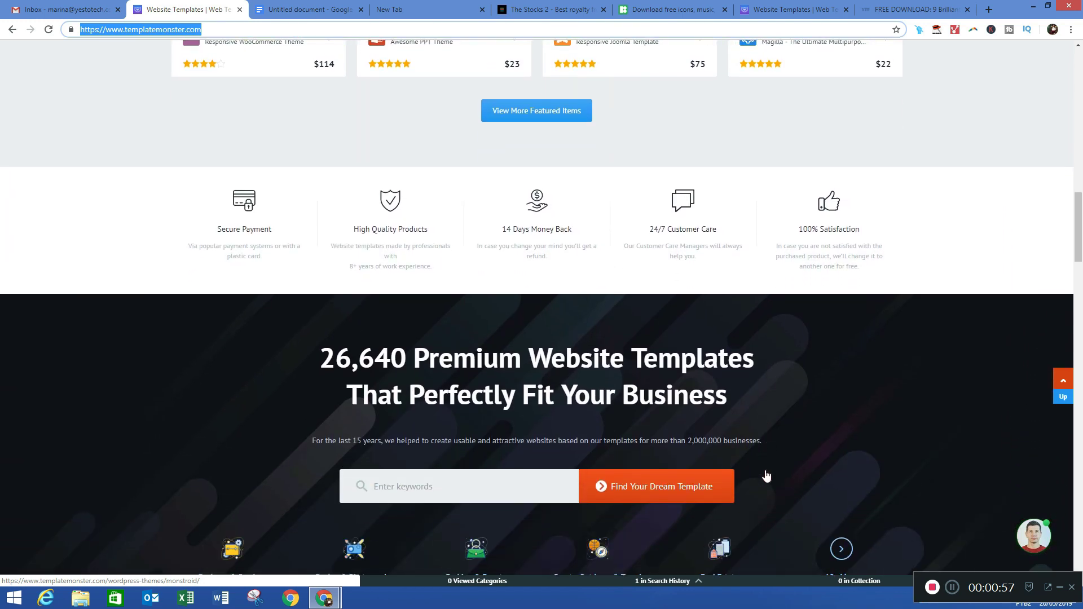
scroll(766, 476, "down", 1)
scroll(767, 476, "down", 2)
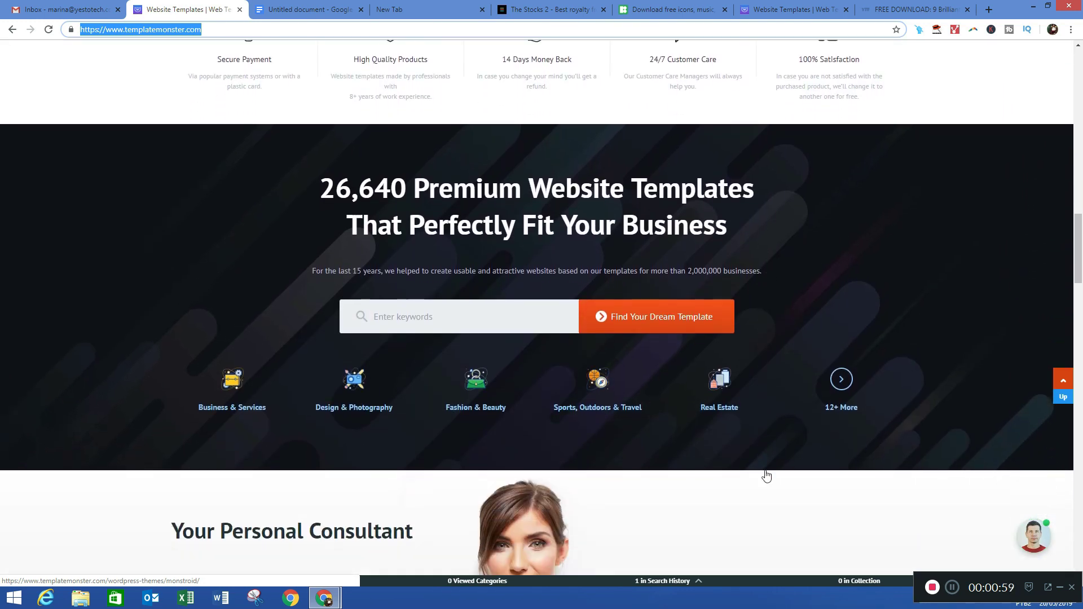
- Return from the TemplateMonster homepage to the document listing the five signature steps
left_click(351, 6)
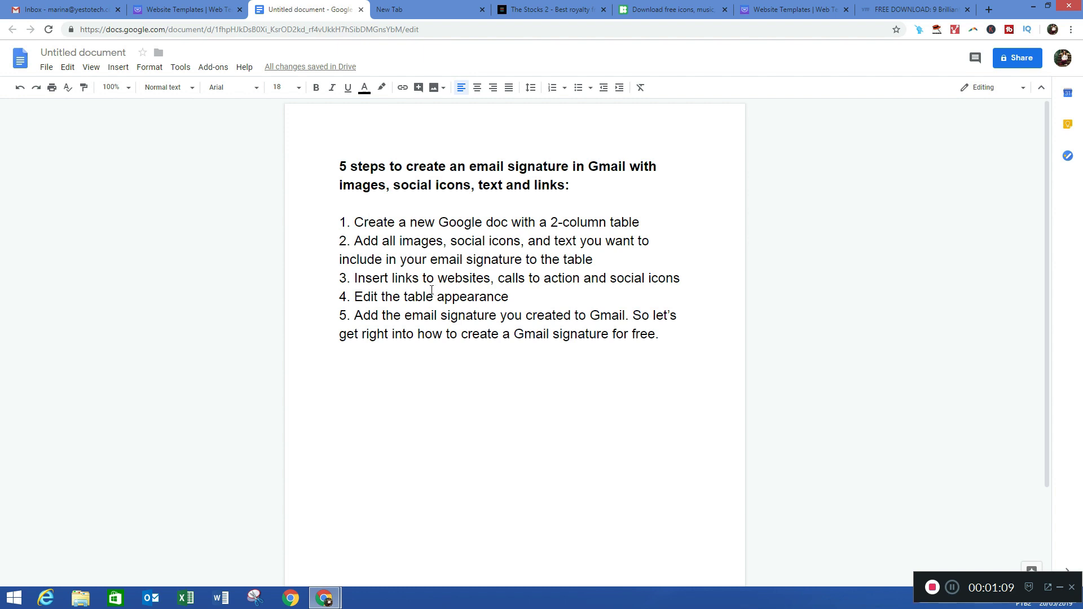
- Review each numbered signature step in the document, then move to an empty new browser tab
left_click(322, 217)
left_click(326, 240)
left_click(336, 278)
left_click(338, 297)
left_click(376, 10)
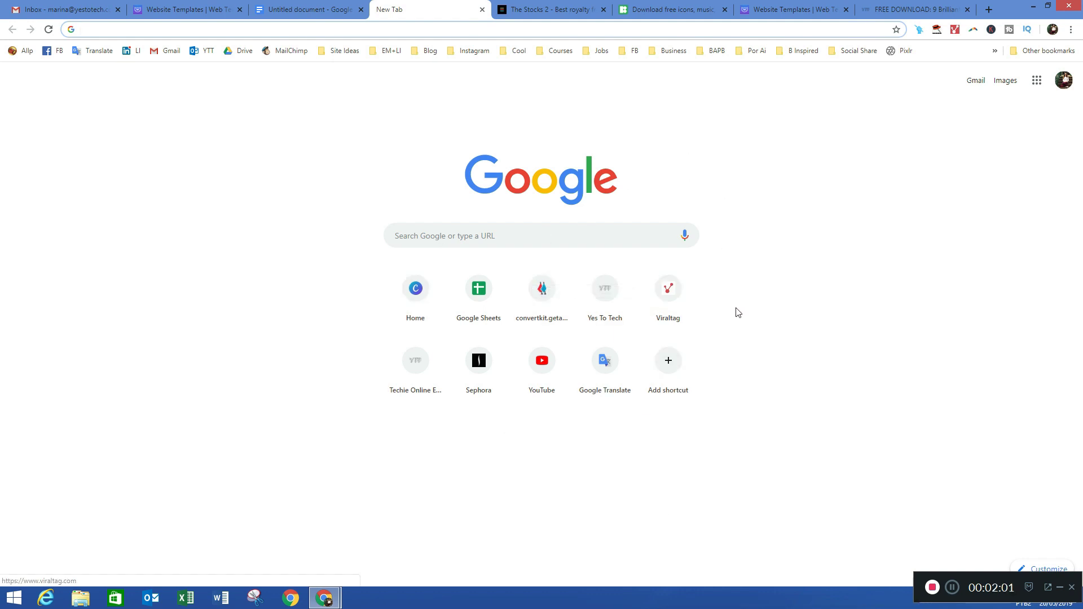
- From Google apps go to Drive and bring up the New item options
left_click(1036, 81)
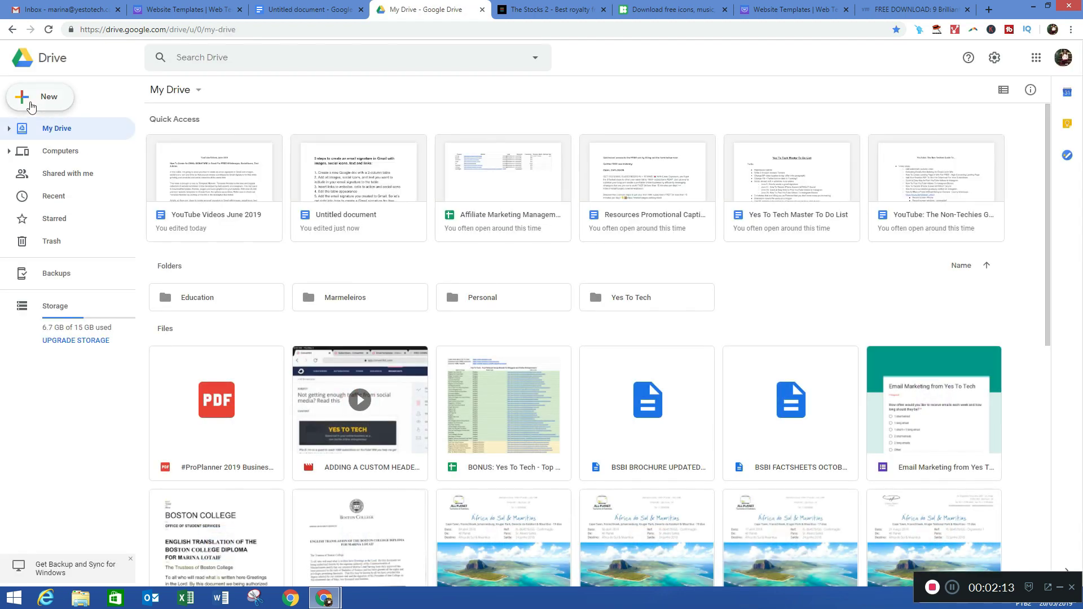
left_click(30, 102)
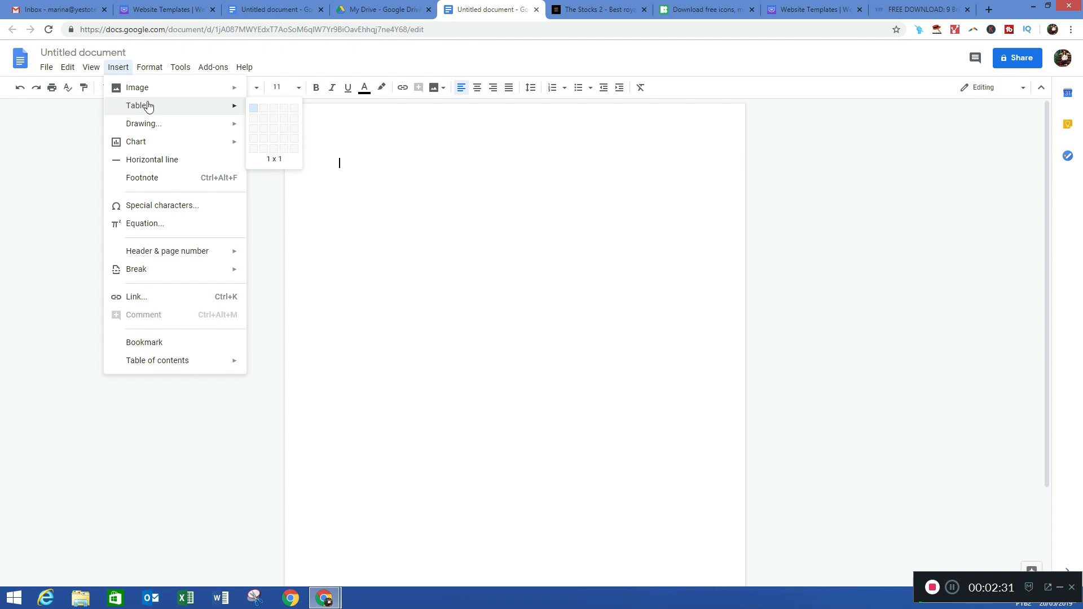
- Insert a one-row, two-column table into the new blank document
left_click(264, 112)
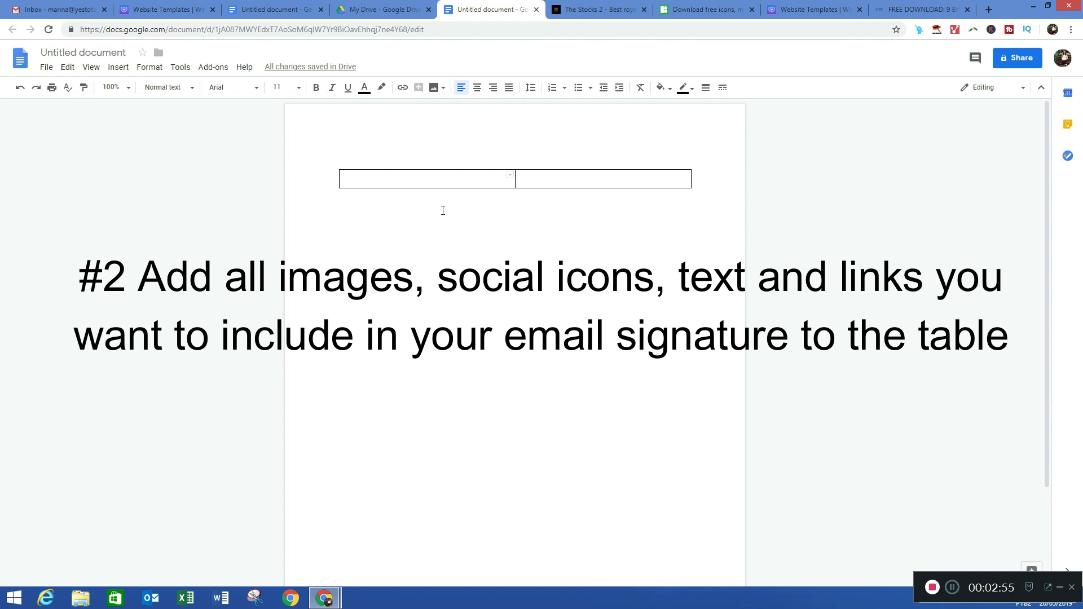
left_click(37, 9)
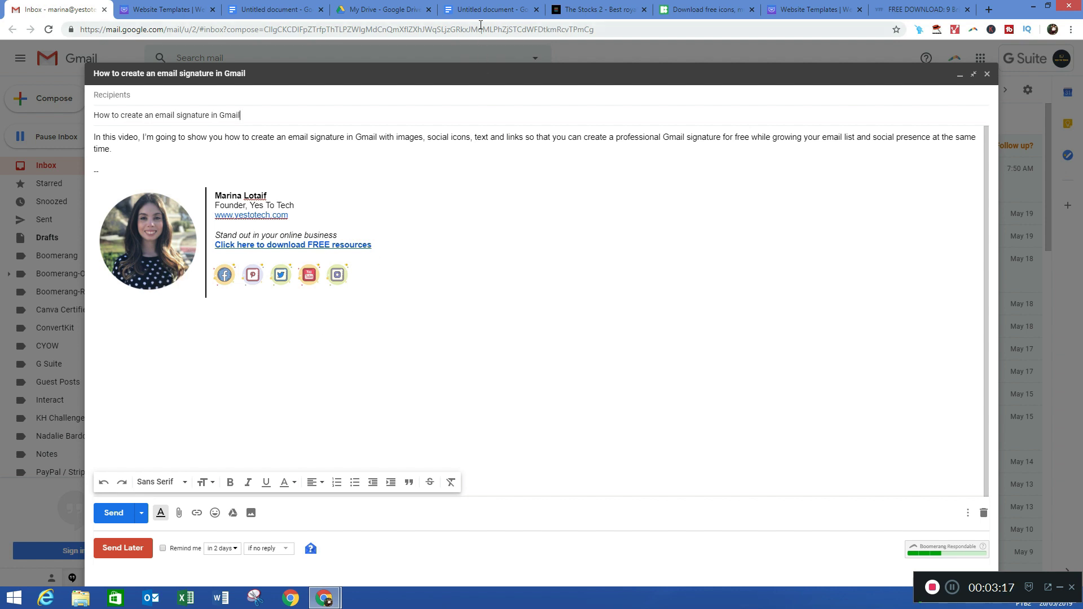
left_click(481, 7)
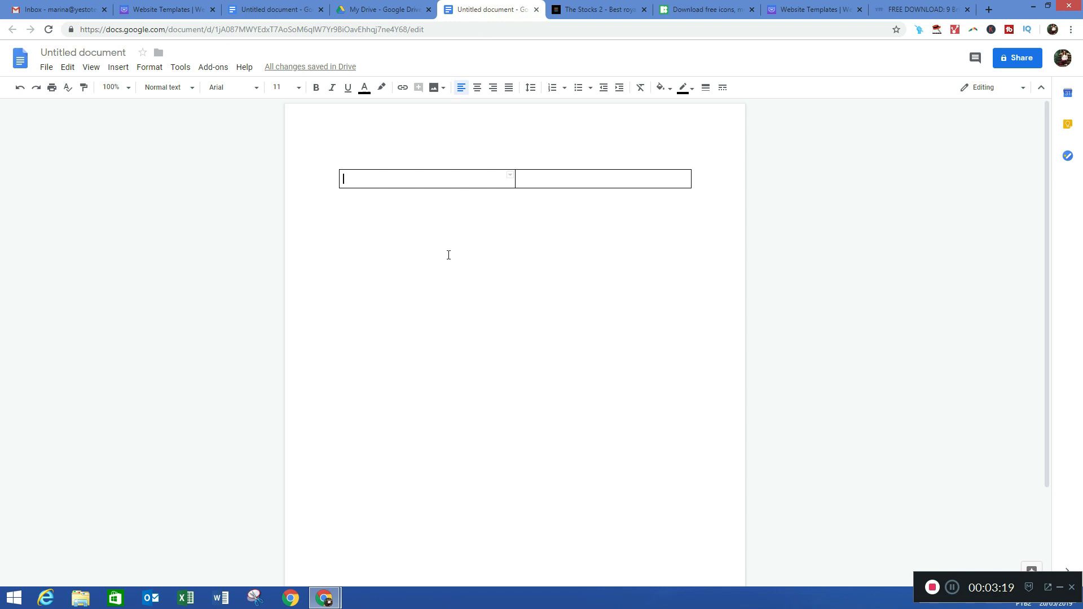
- Upload the head-shot photo from Downloads into the table's left cell
left_click(119, 68)
mouse_move(138, 87)
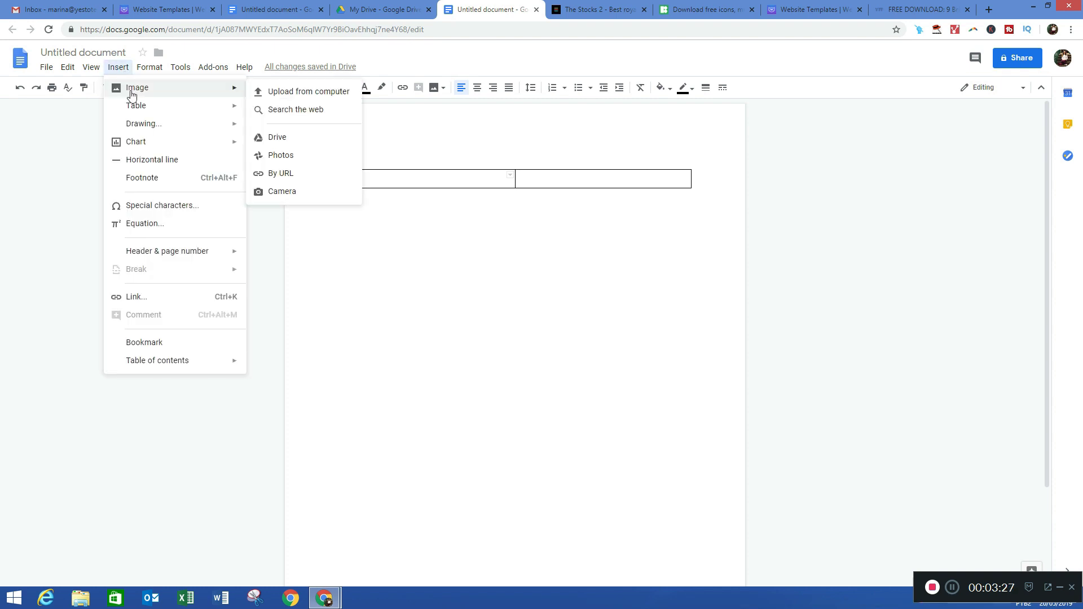
left_click(293, 92)
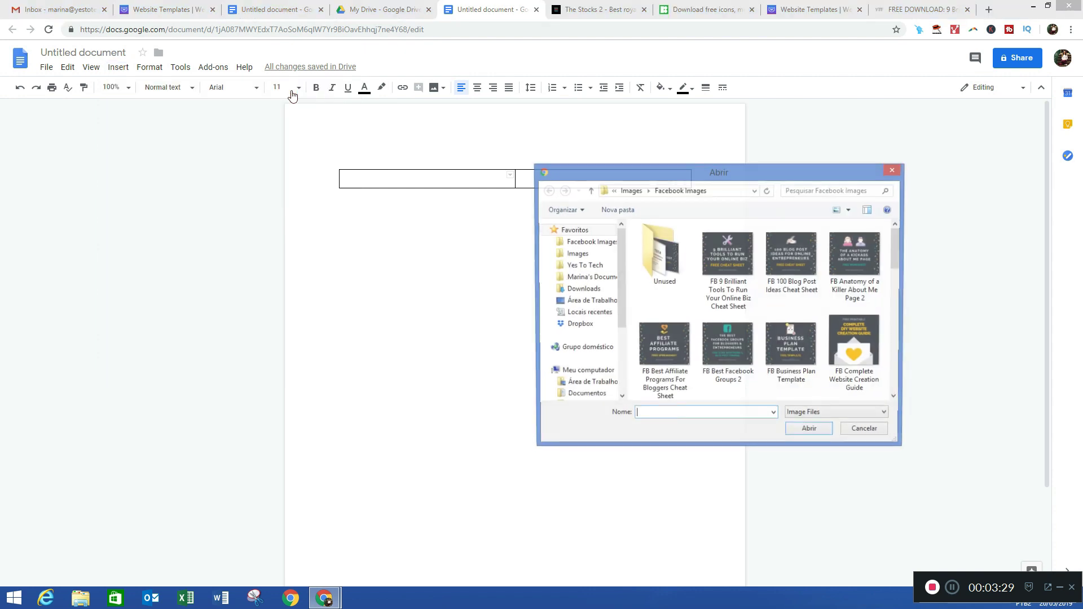
left_click(588, 290)
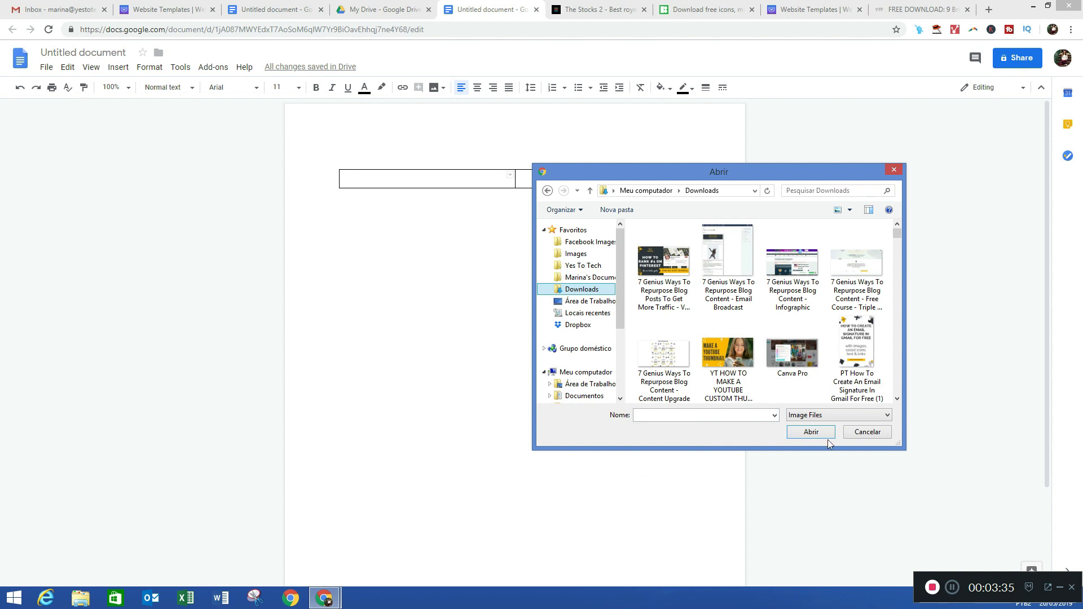
left_click(898, 400)
left_click(898, 399)
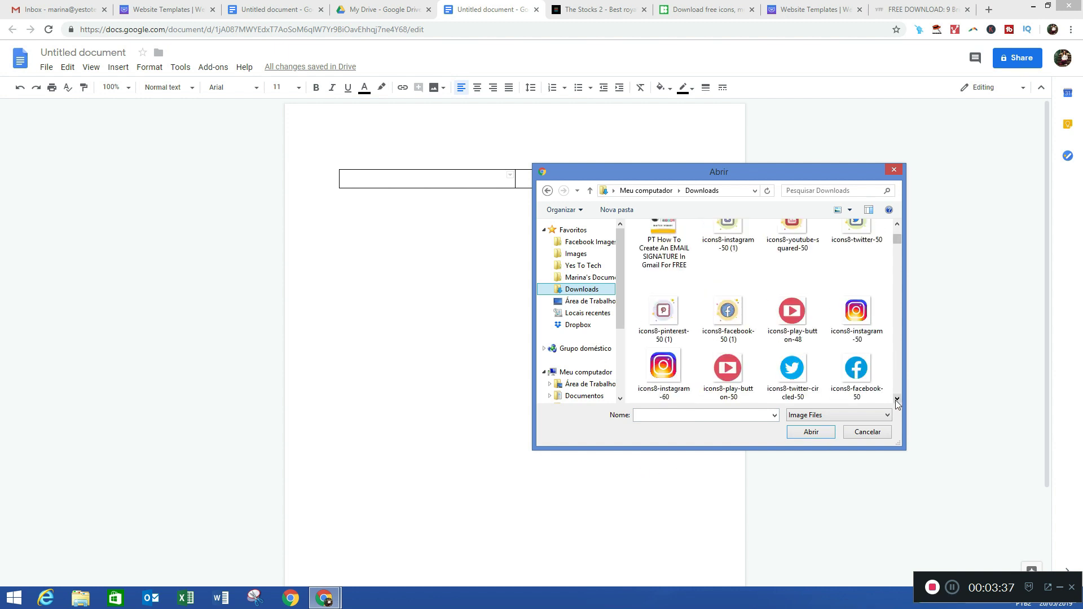
left_click(897, 399)
left_click(732, 343)
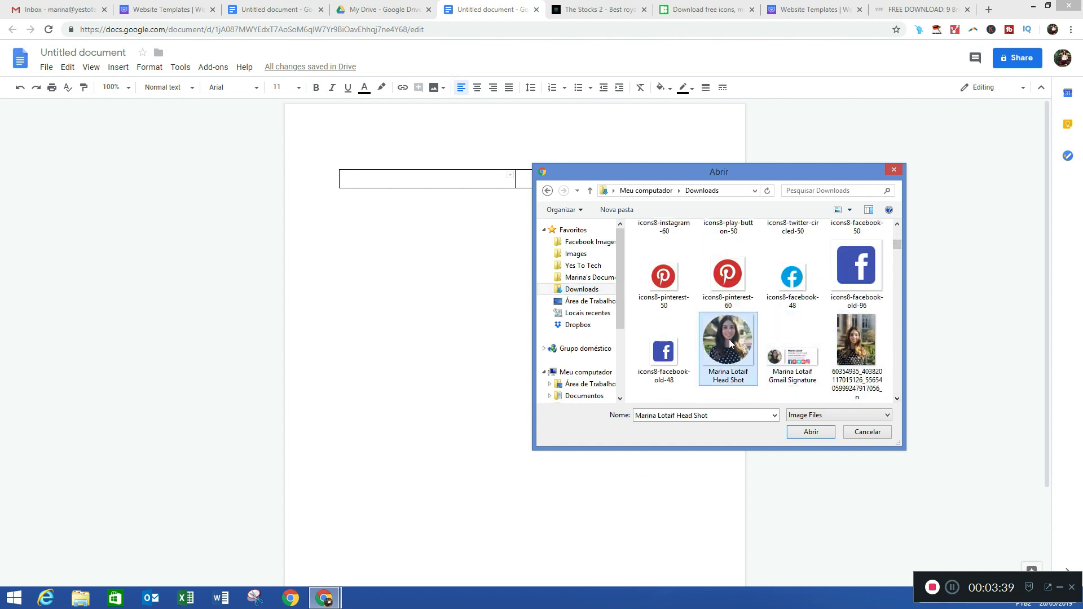
left_click(811, 433)
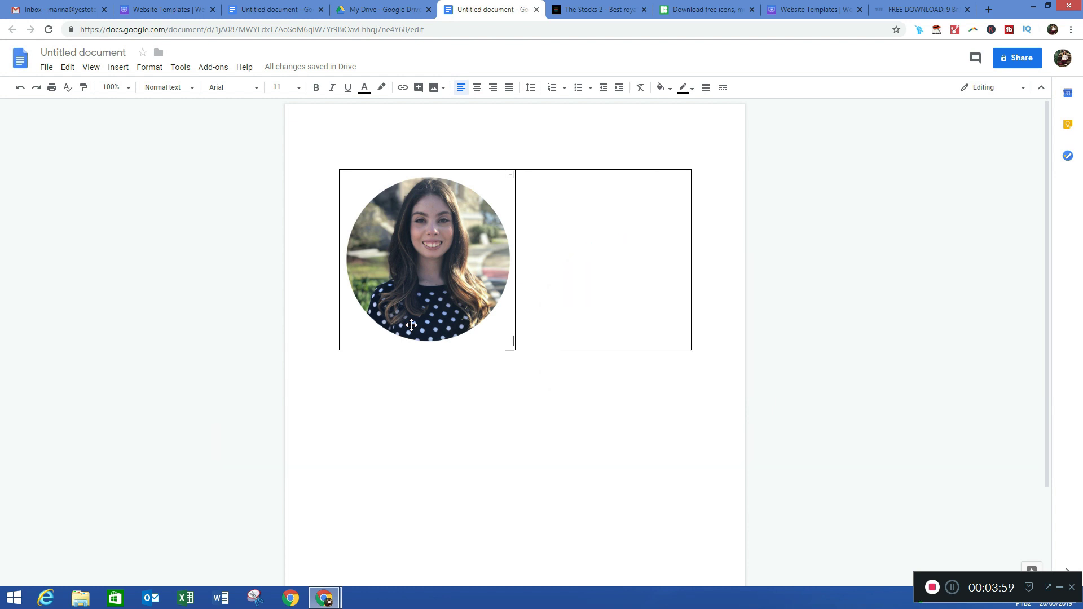
- Enter the name, founder title, website link, tagline and 'Click here to download FREE resources' in the right cell
key("Tab")
left_click(641, 243)
type("Marina Lotaif")
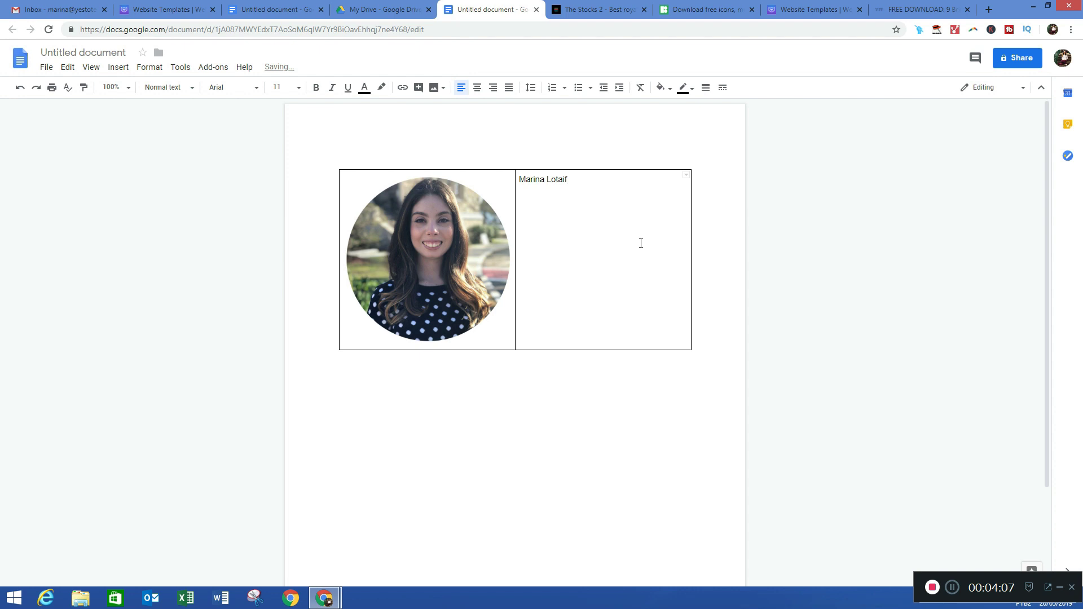
key("Return")
type("Foun")
type("der, Yes To T")
type("ech")
key("Return")
type("https:")
type("//www.yestotech")
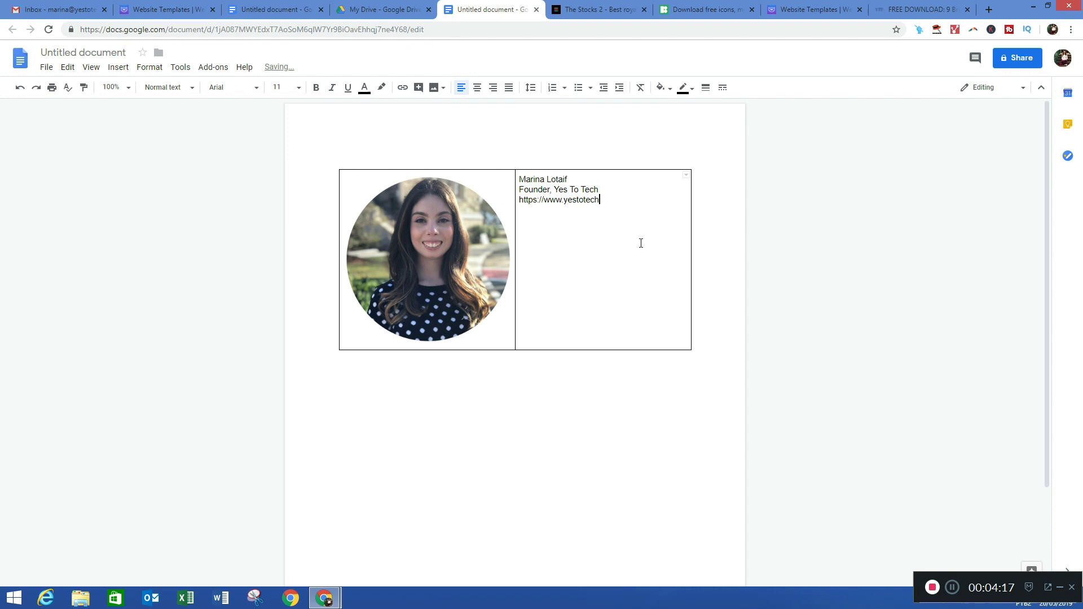
type(".com")
key("Return")
key("Return")
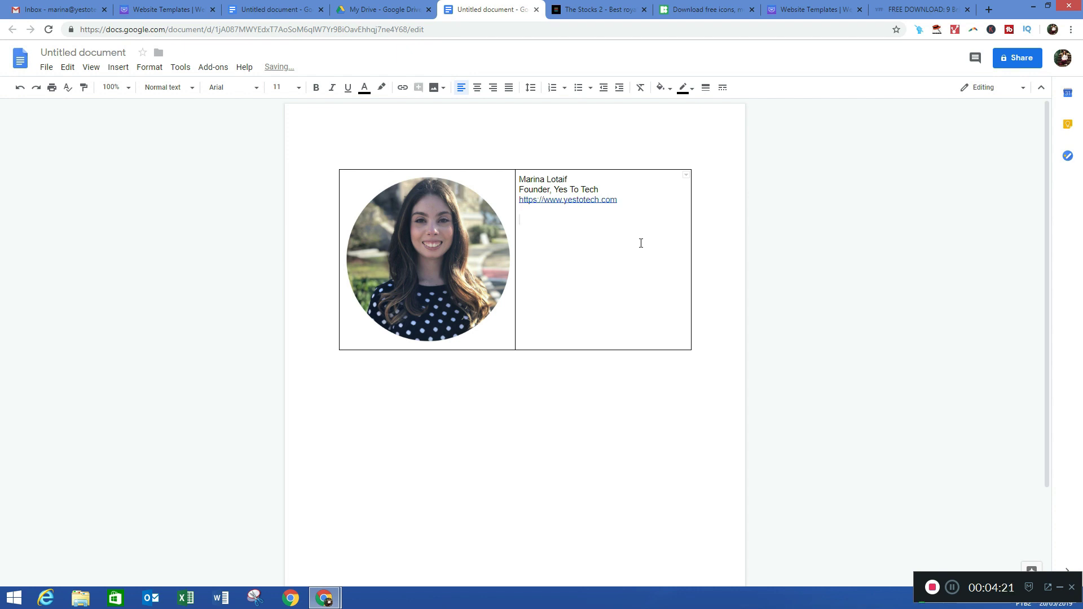
type("Stand out in your")
type(" online business")
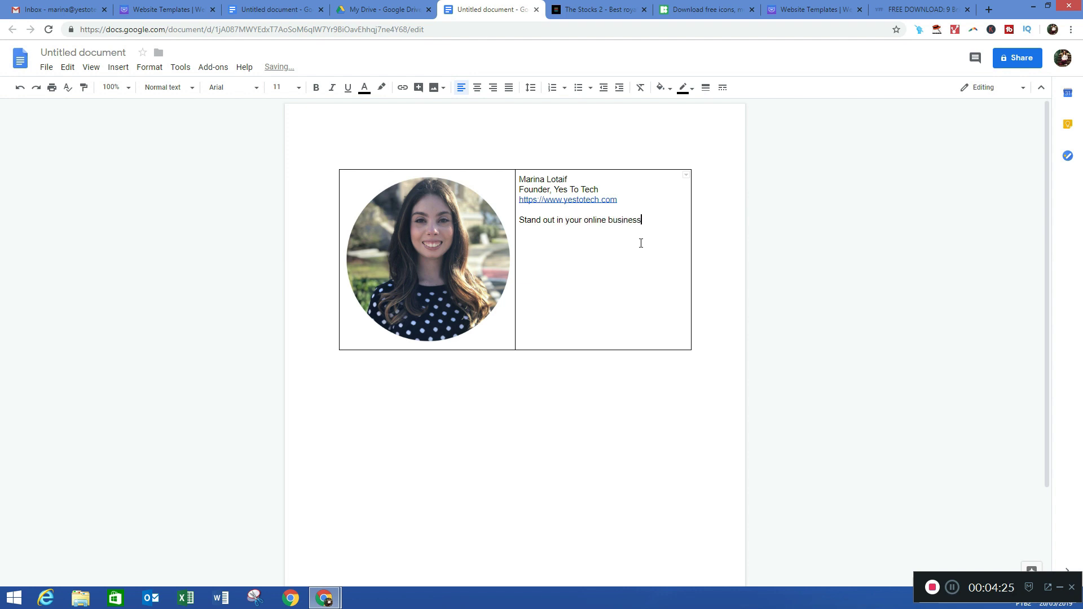
key("Return")
type("Cl")
type("ick here to downl")
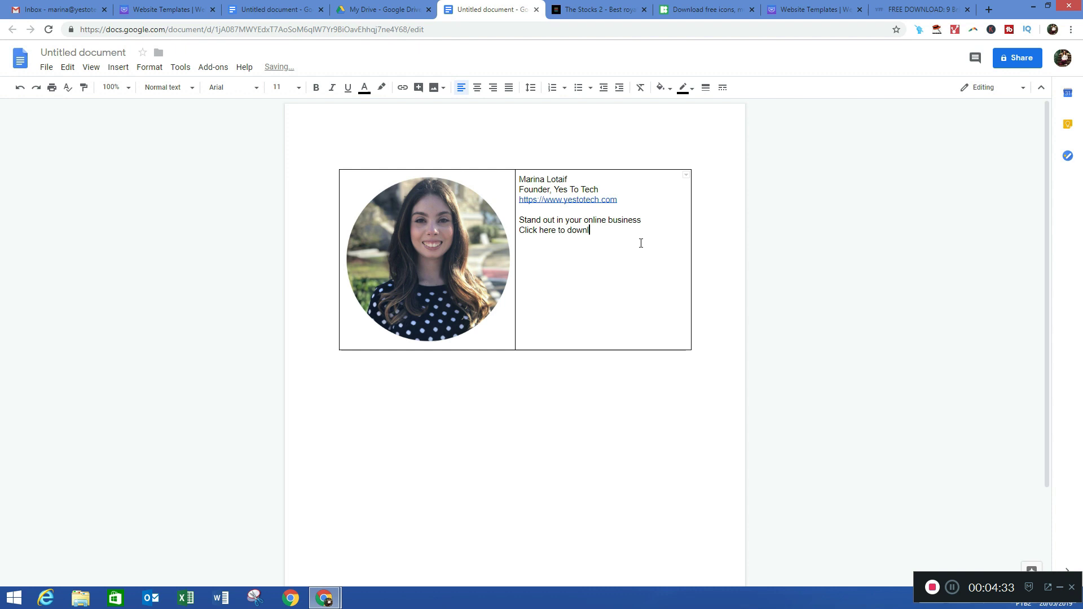
type("oad FREE re")
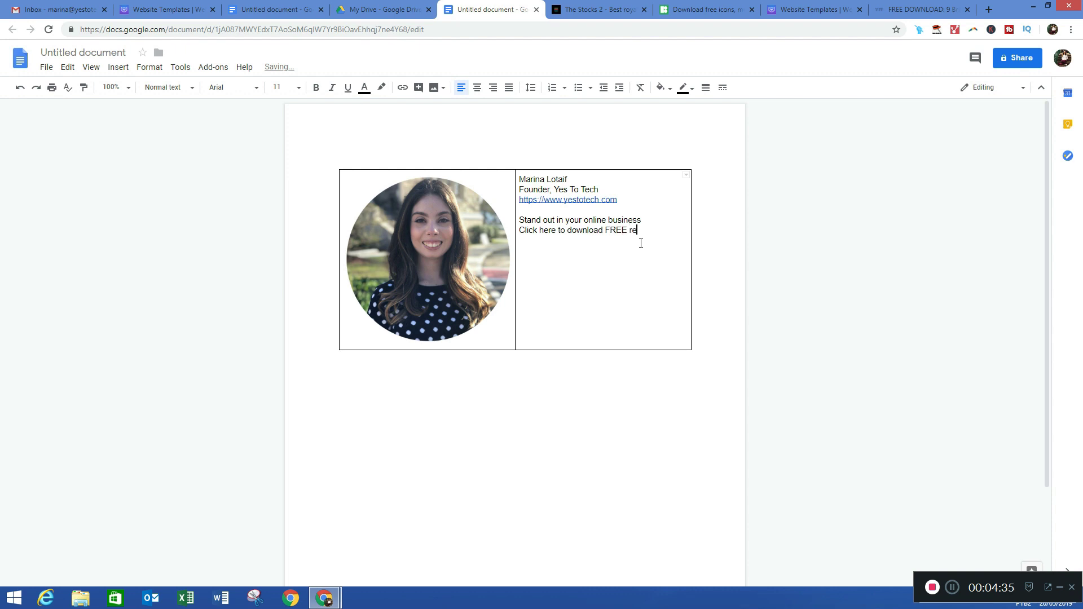
type("soru")
key("BackSpace")
type("resources")
key("Return")
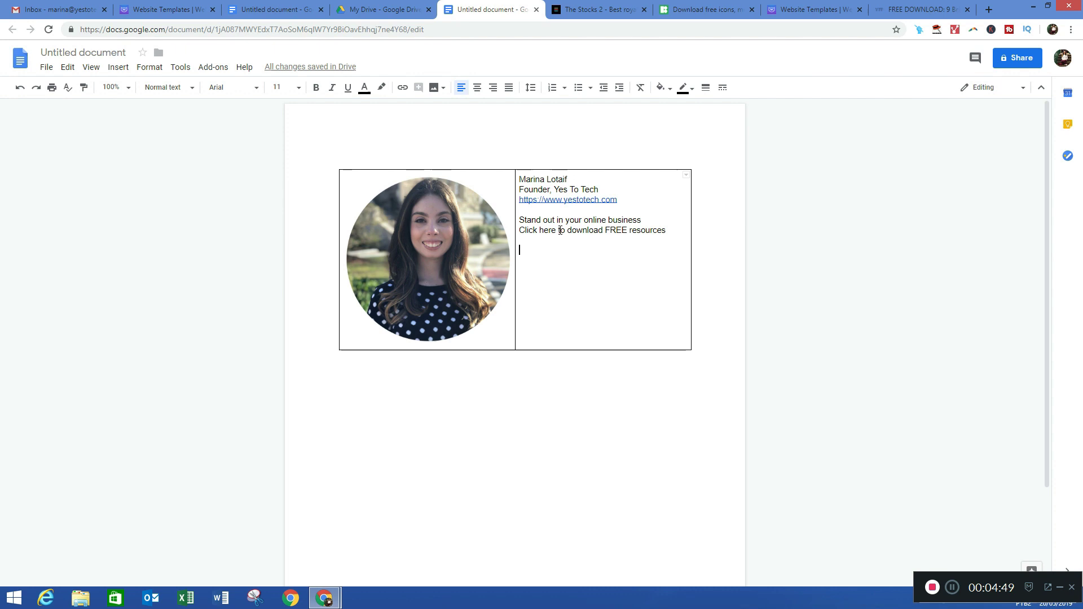
- Make the name Marina Lotaif bold and the tagline 'Stand out in your online business' italic
left_click_drag(587, 177, 516, 177)
left_click(316, 88)
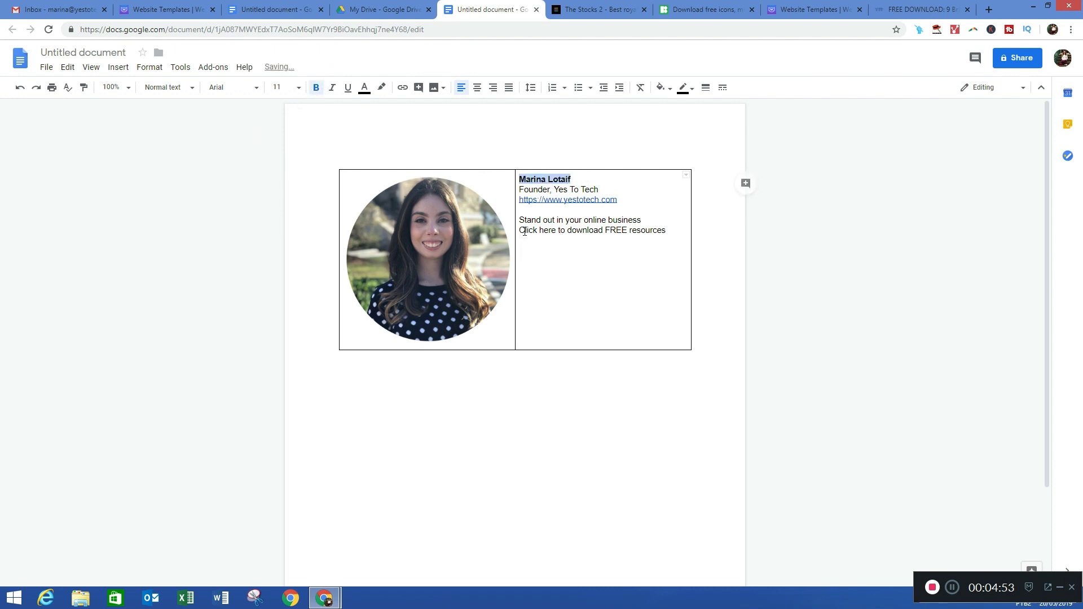
left_click_drag(518, 220, 742, 223)
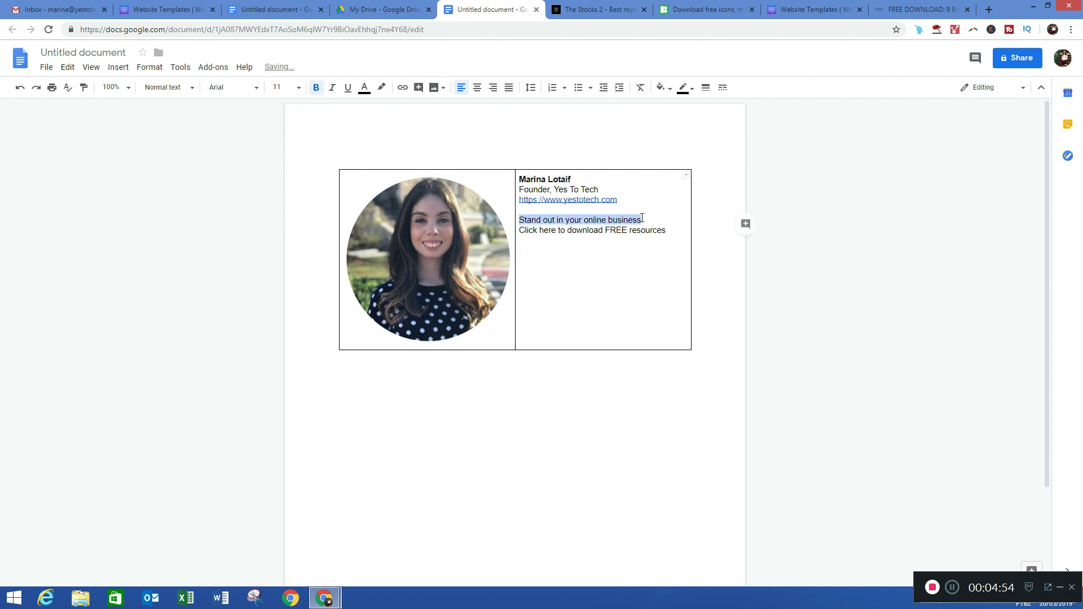
left_click(332, 88)
left_click(558, 289)
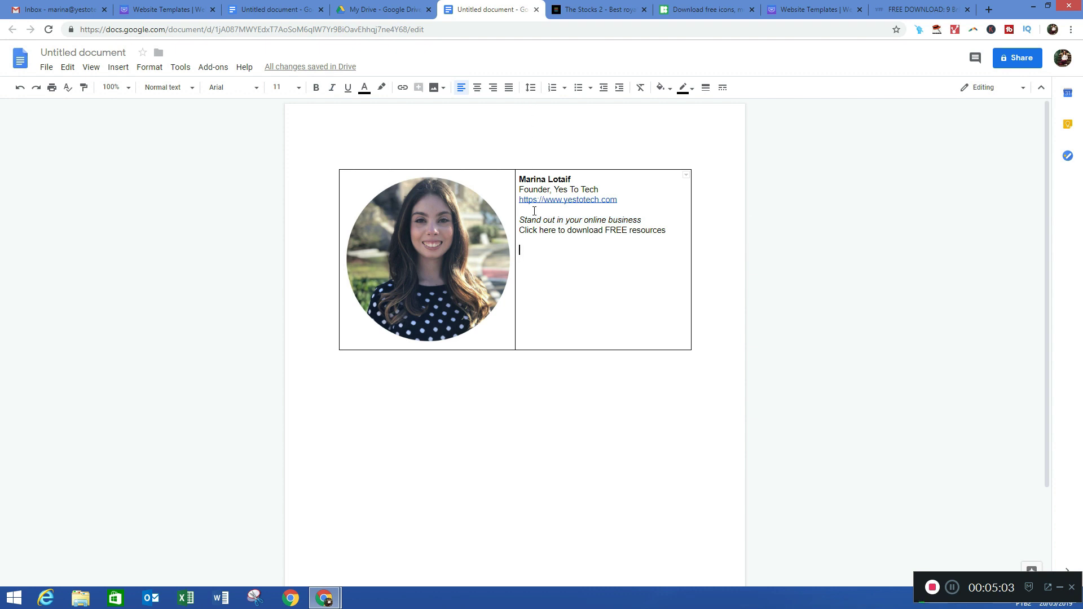
left_click(601, 10)
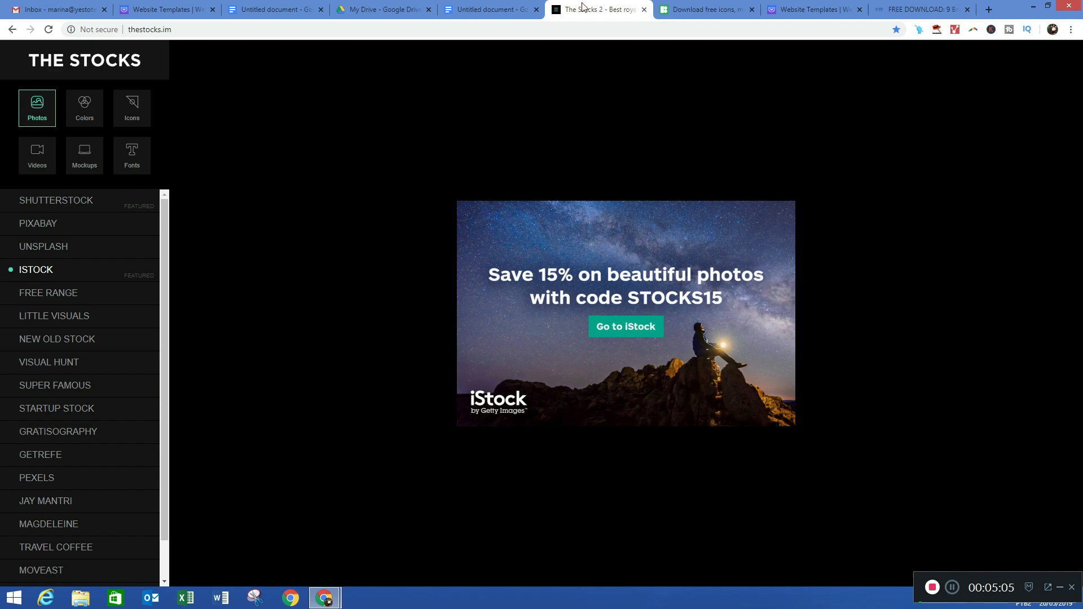
left_click(719, 8)
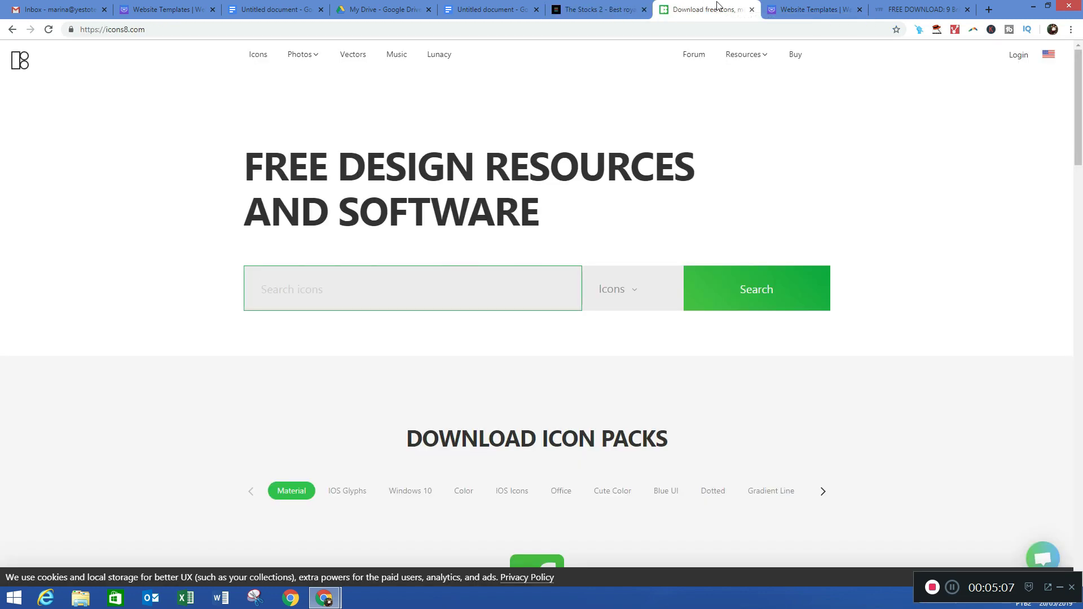
left_click(813, 9)
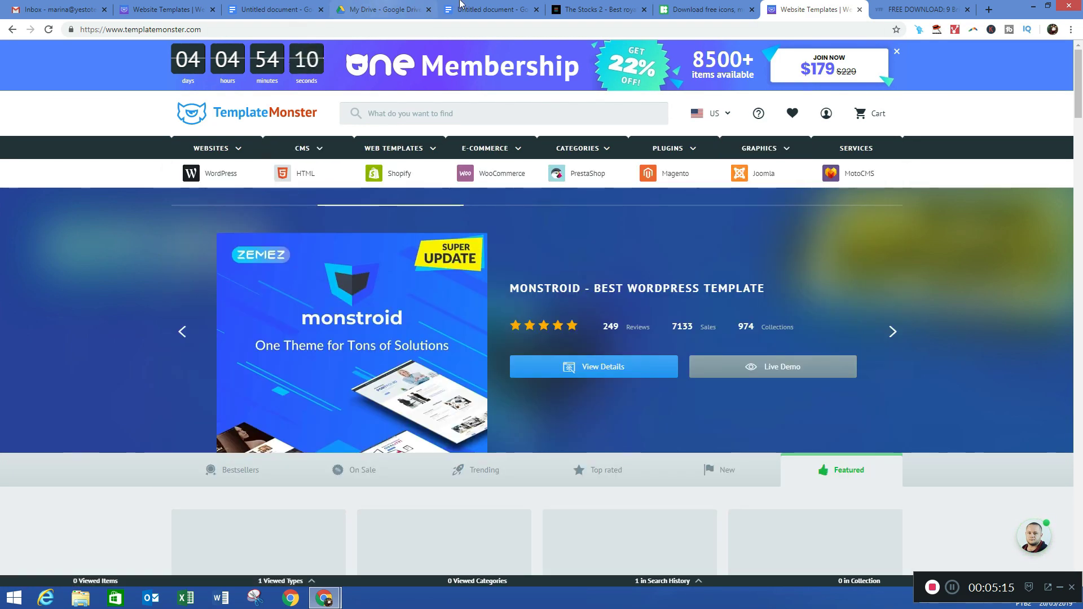
left_click(460, 7)
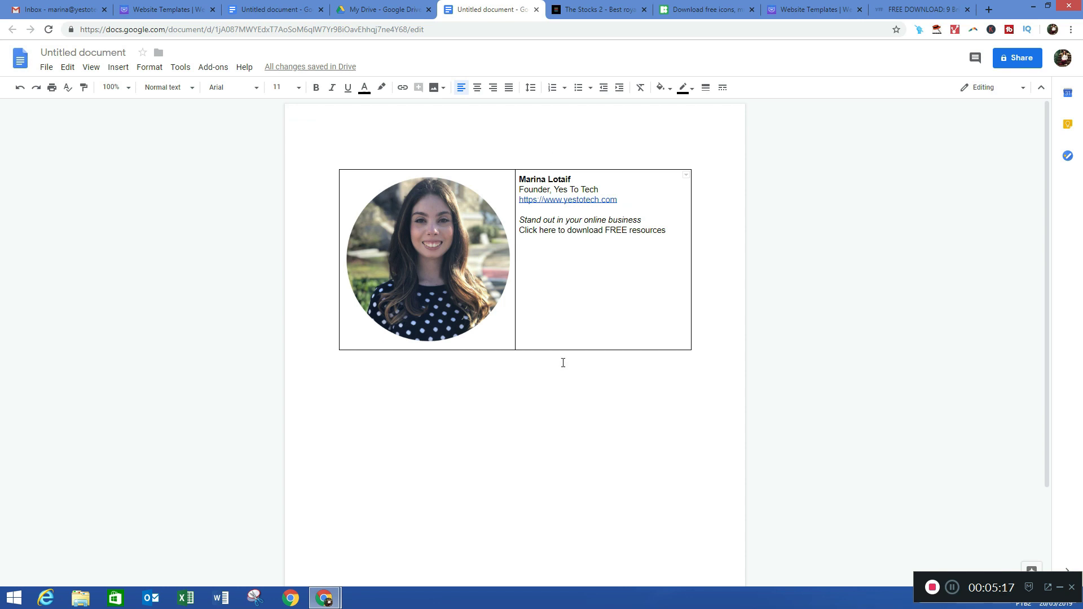
- Upload the five icons8 social icon files from Downloads beneath the download line
left_click(118, 66)
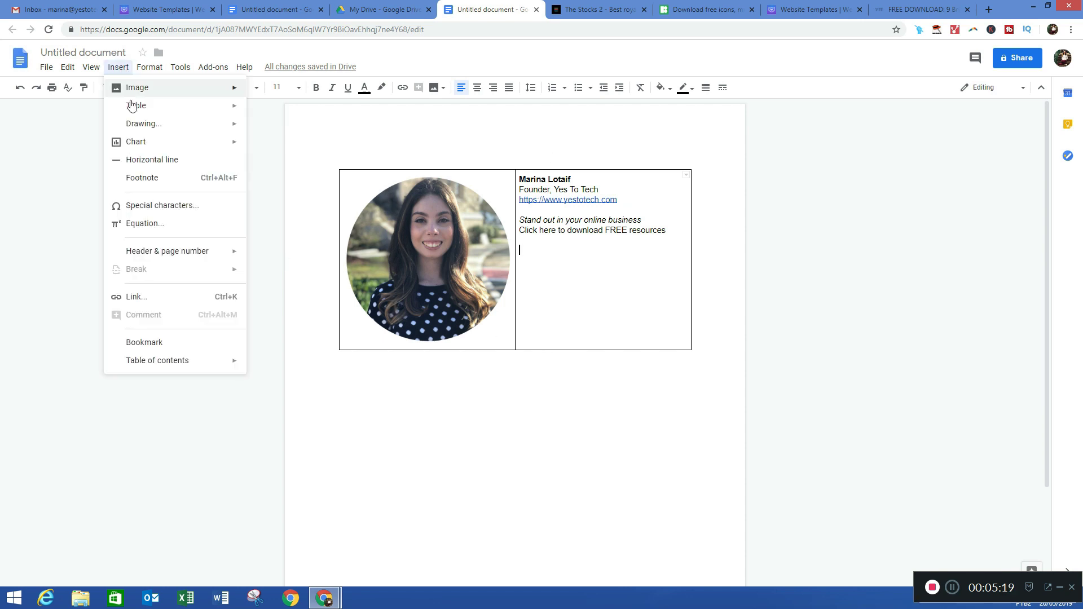
mouse_move(137, 87)
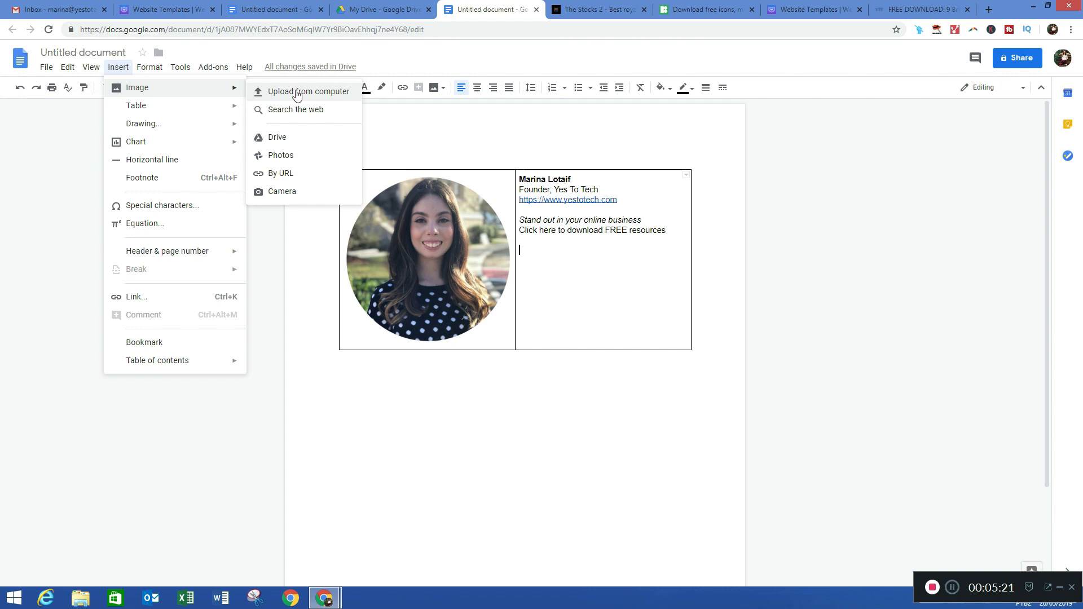
left_click(297, 96)
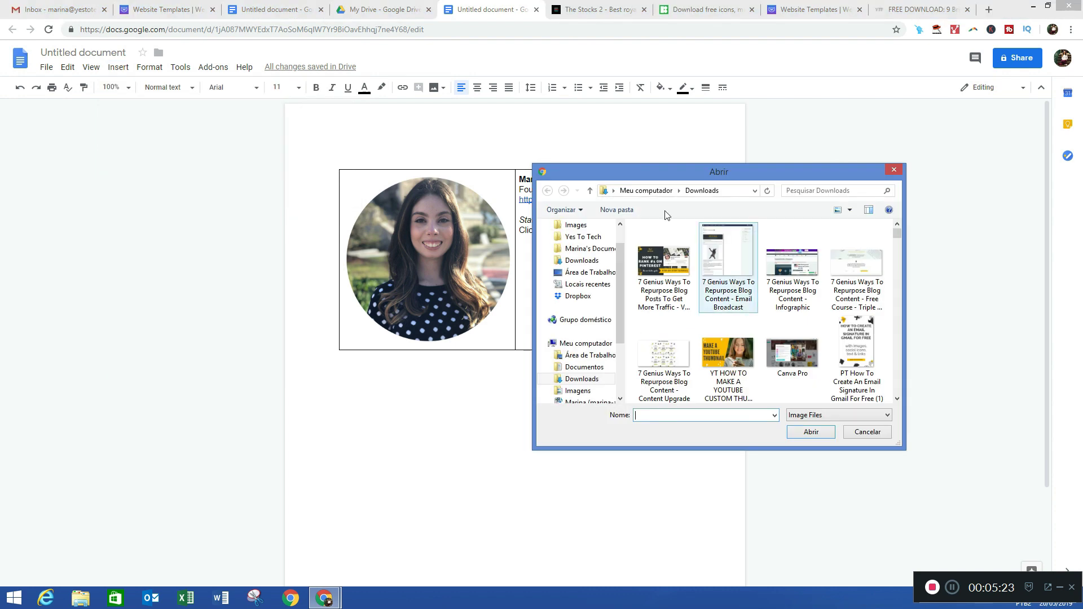
left_click(898, 401)
left_click(728, 275)
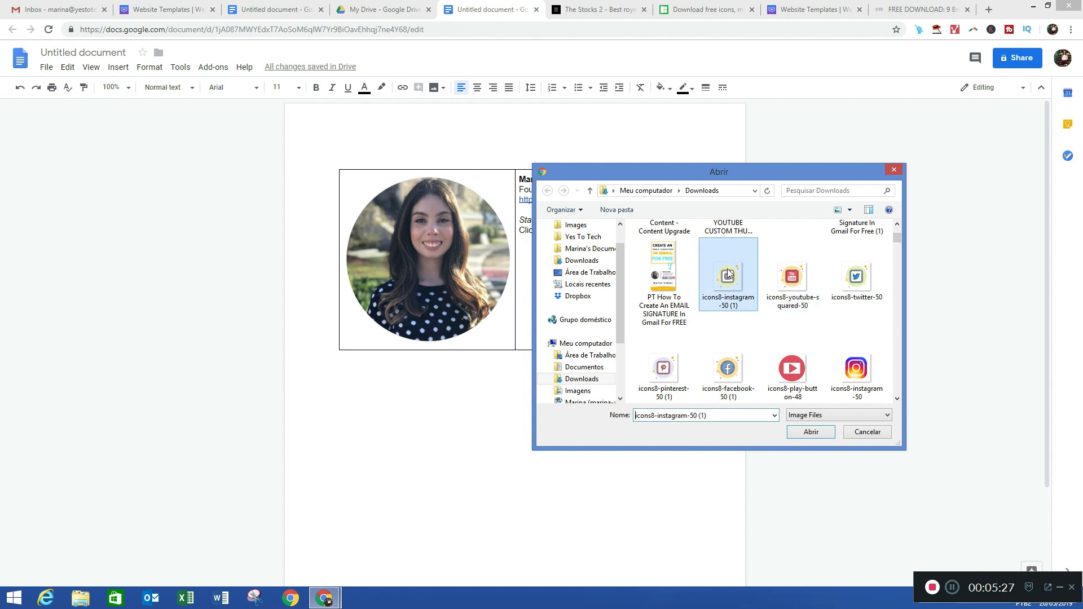
left_click(727, 373, "shift")
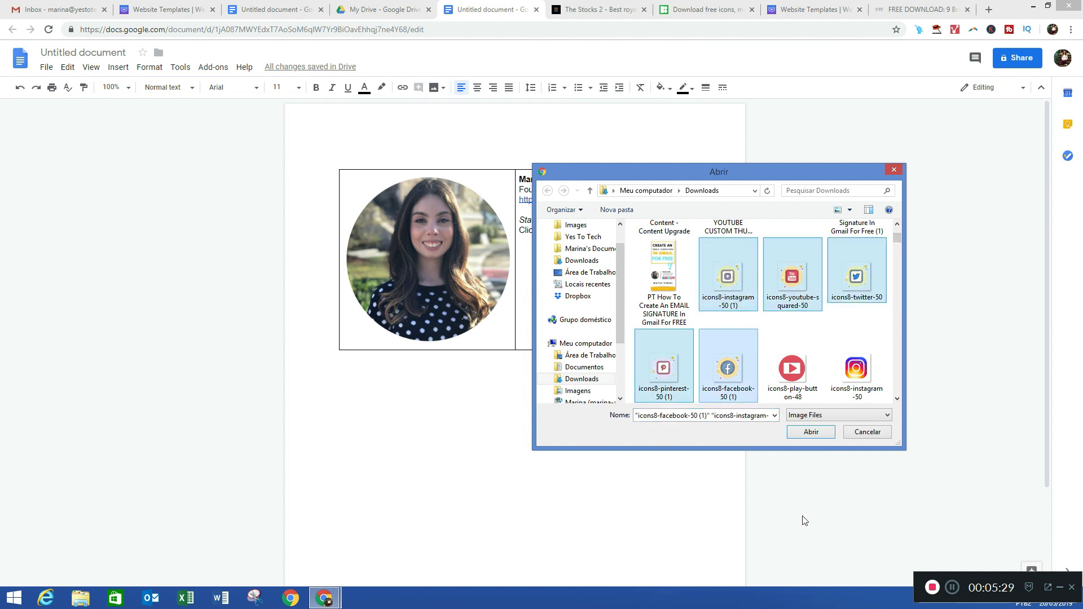
left_click(804, 434)
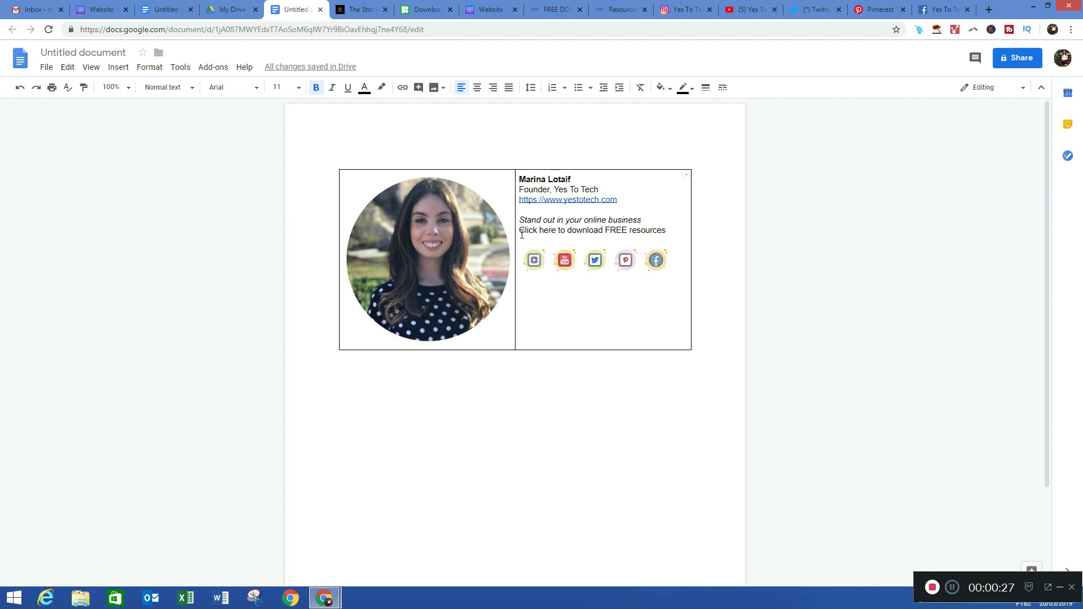
- Link the 'Click here to download FREE resources' line to the resources page address
left_click_drag(522, 234, 668, 234)
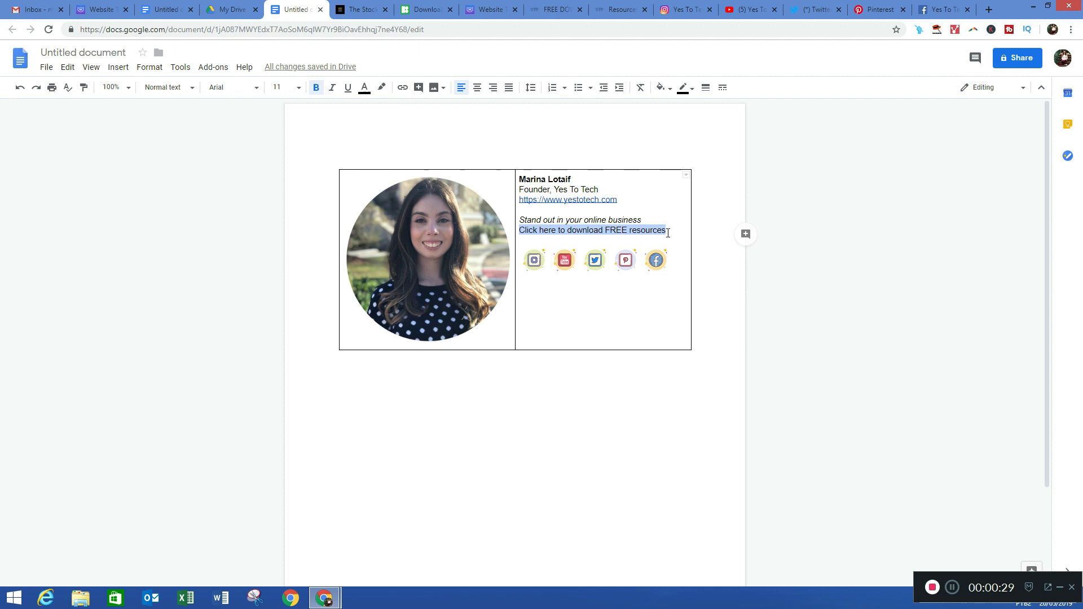
left_click(118, 67)
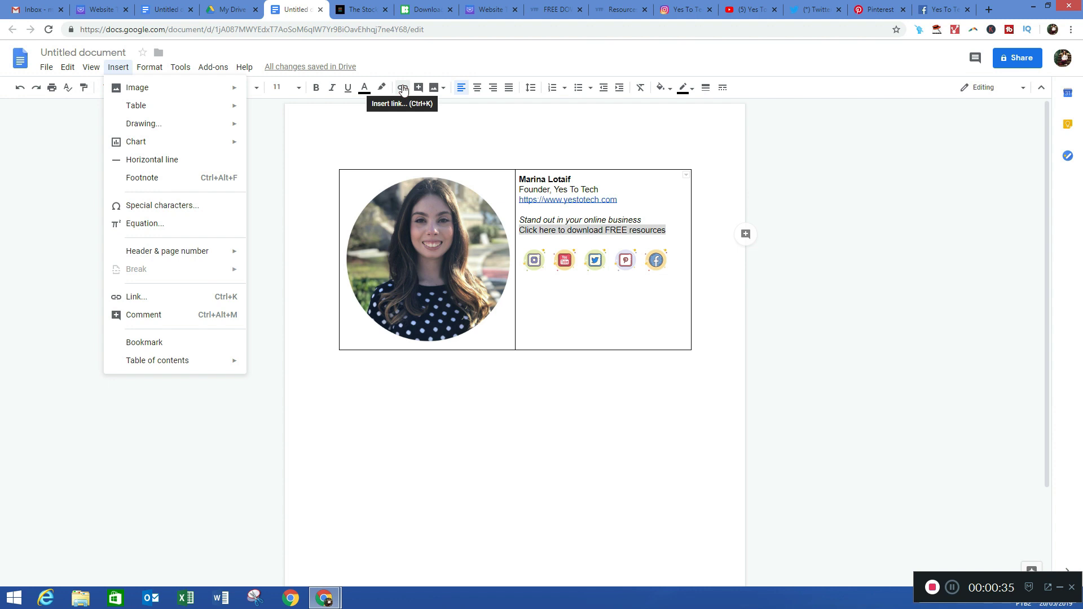
left_click(403, 90)
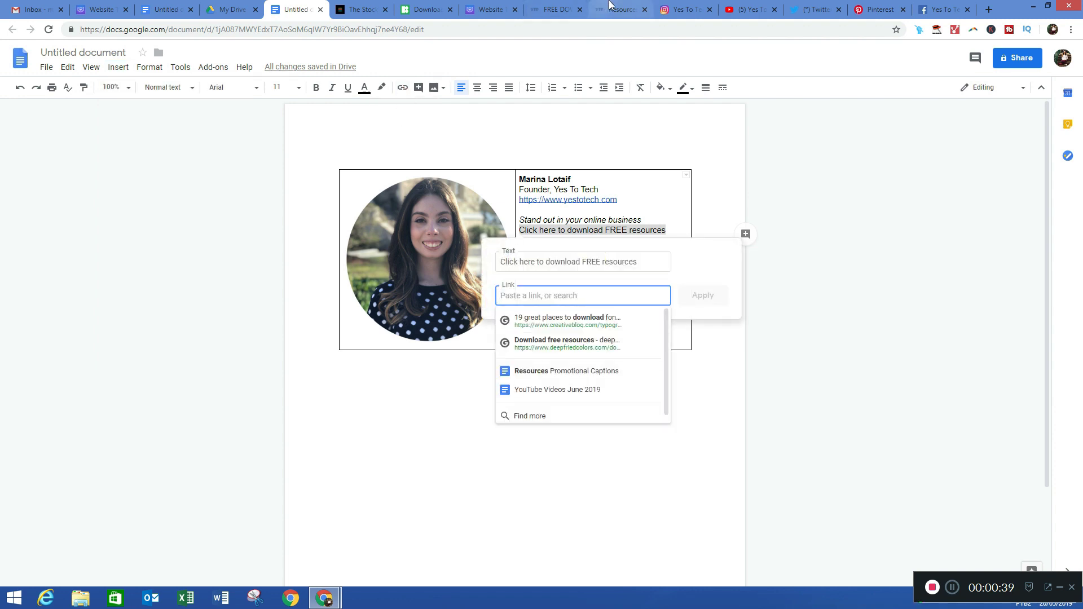
left_click(630, 9)
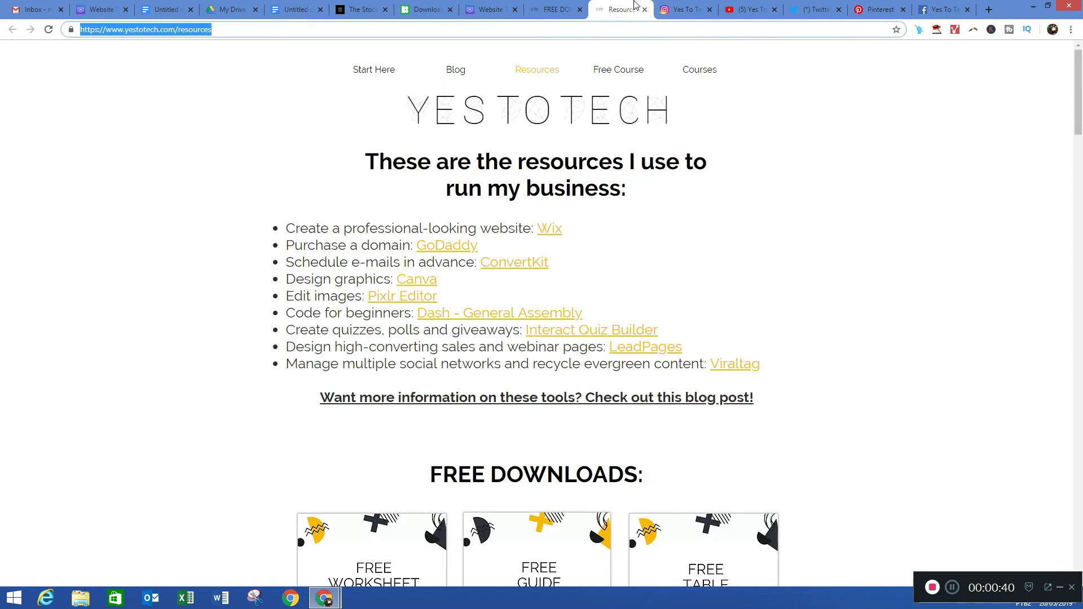
left_click(296, 11)
type("https://www.yestotech.com/resources")
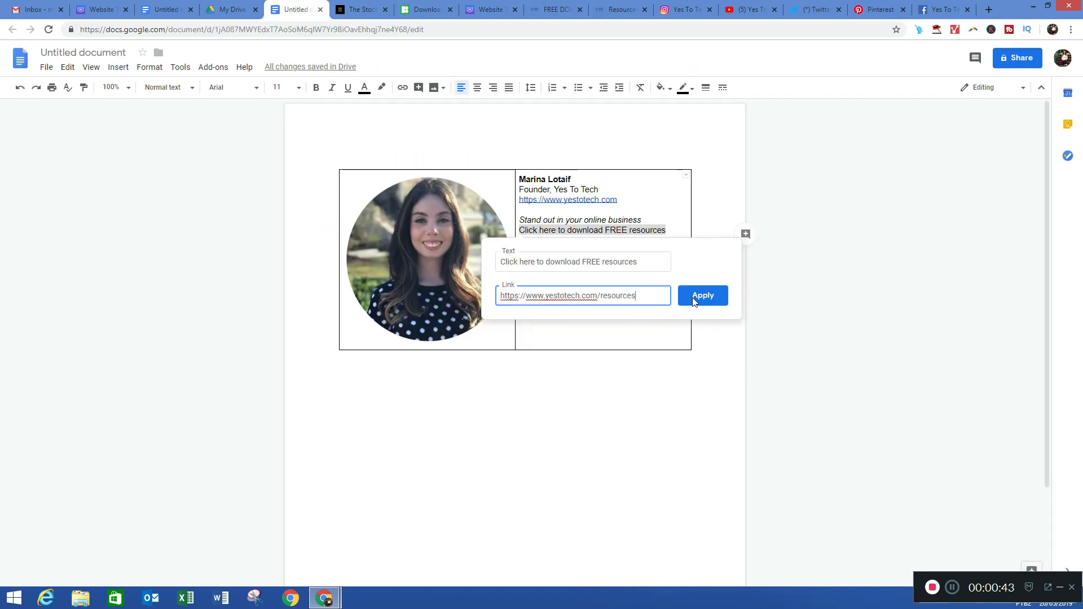
left_click(692, 303)
- Link the Instagram icon to the Instagram profile and the YouTube icon to the channel page
left_click(541, 270)
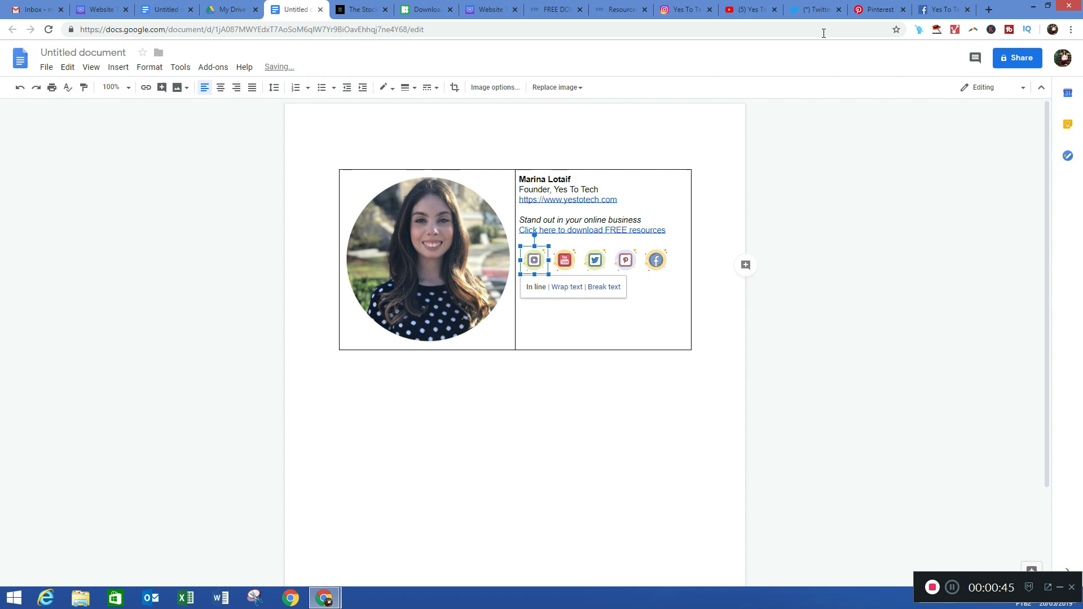
left_click(681, 9)
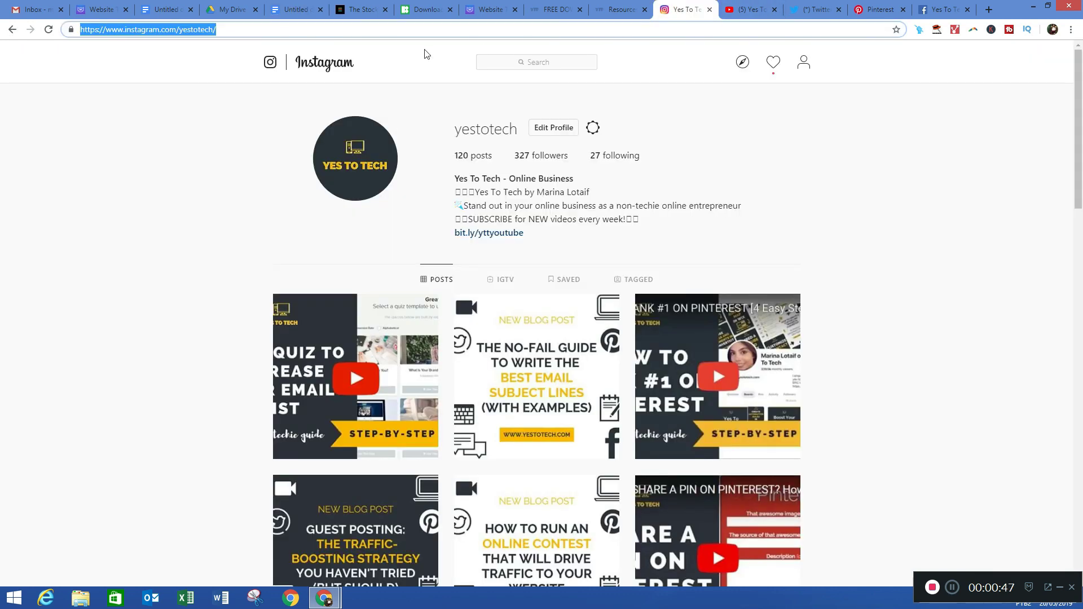
left_click(292, 9)
left_click(146, 88)
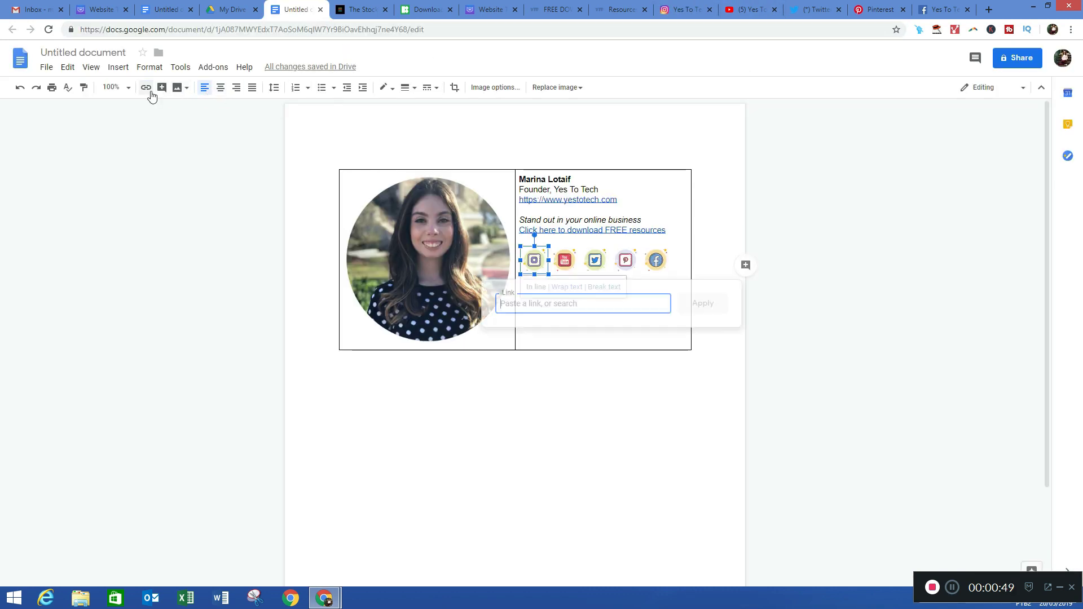
type("https://www.instagram.com/yestotech/")
left_click(702, 303)
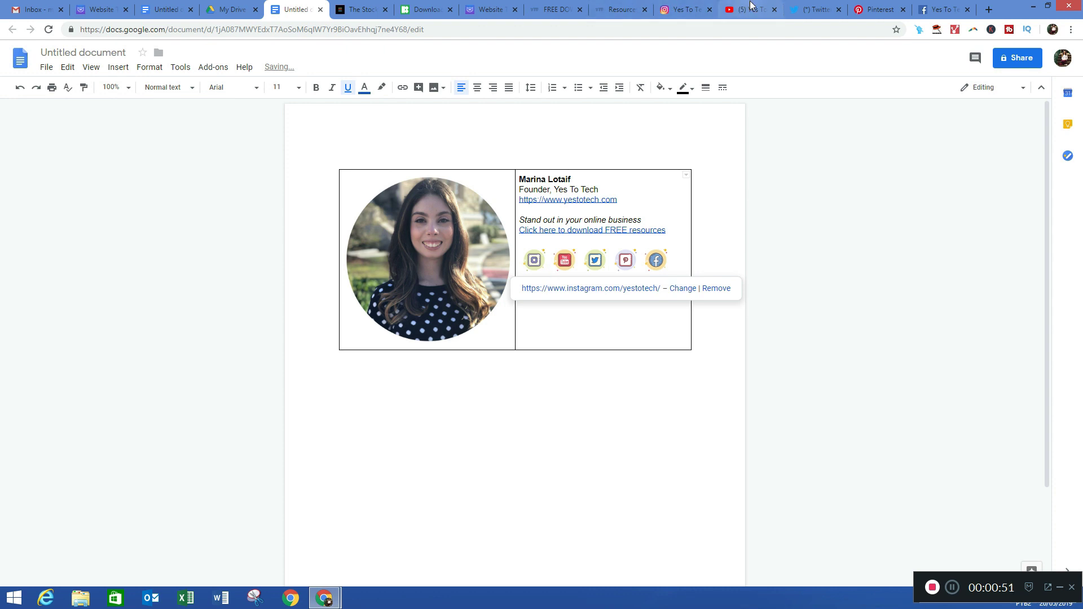
left_click(751, 9)
left_click(338, 31)
key("ctrl+c")
left_click(297, 9)
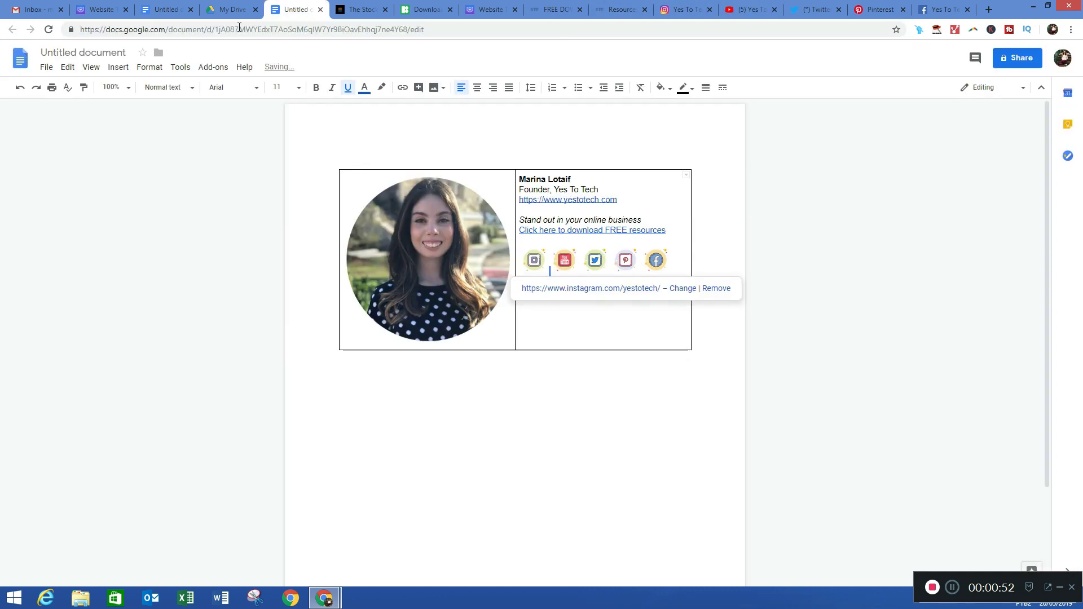
left_click(564, 261)
left_click(146, 87)
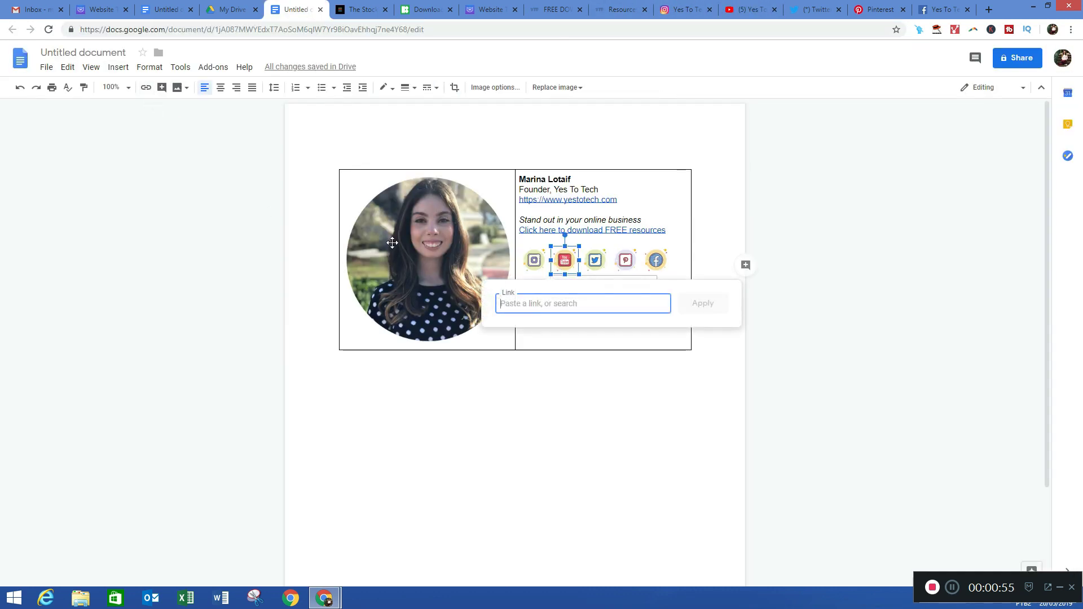
key("ctrl+v")
left_click(702, 303)
- Link the Twitter and Pinterest icons to their matching profile pages
left_click(815, 9)
left_click(197, 30)
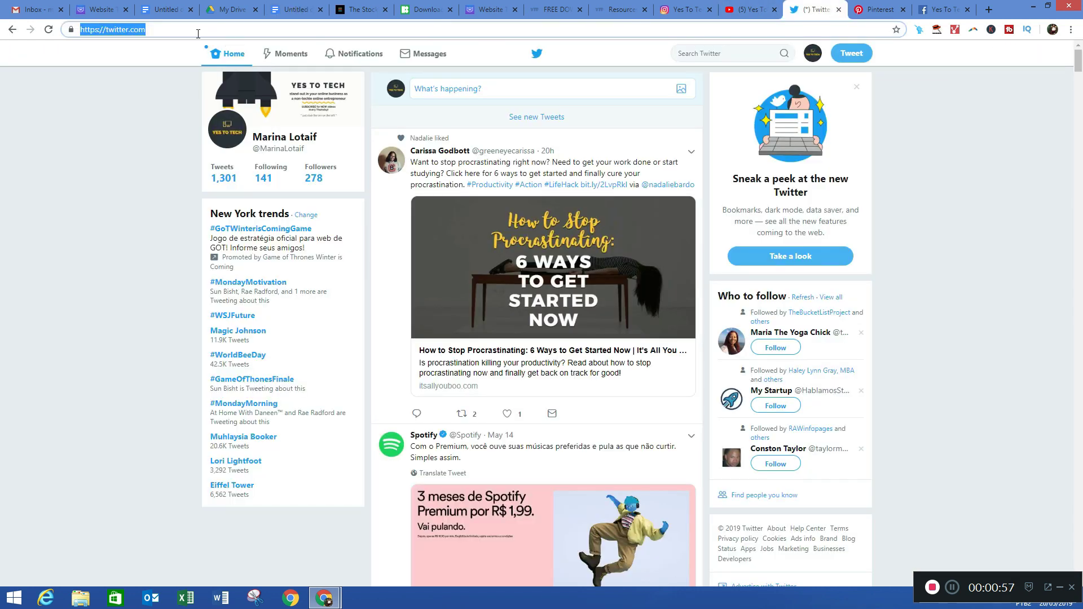
key("ctrl+c")
left_click(296, 9)
left_click(595, 260)
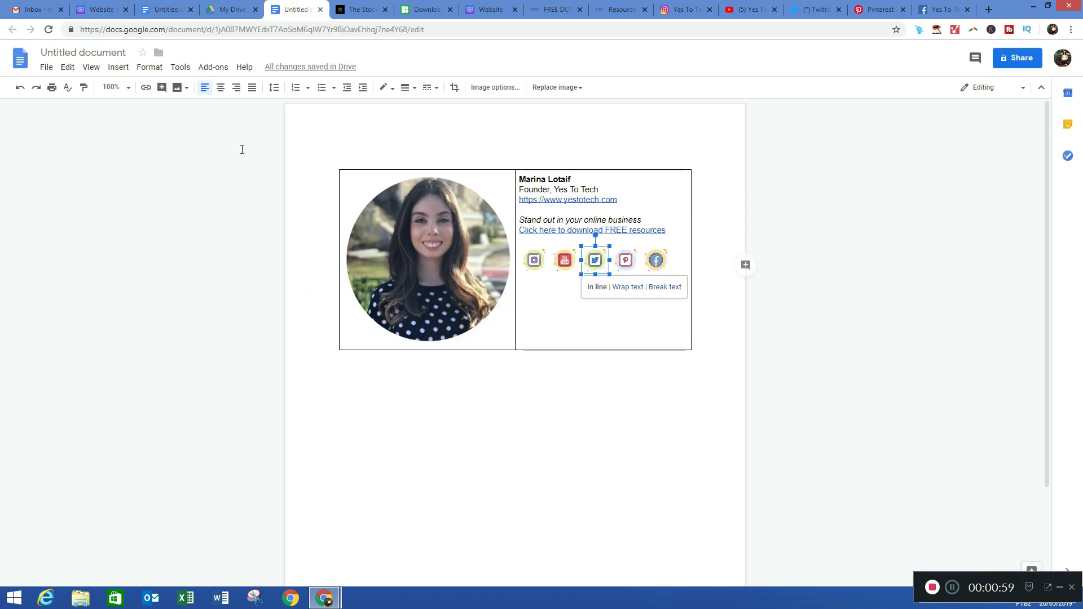
left_click(145, 87)
key("ctrl+v")
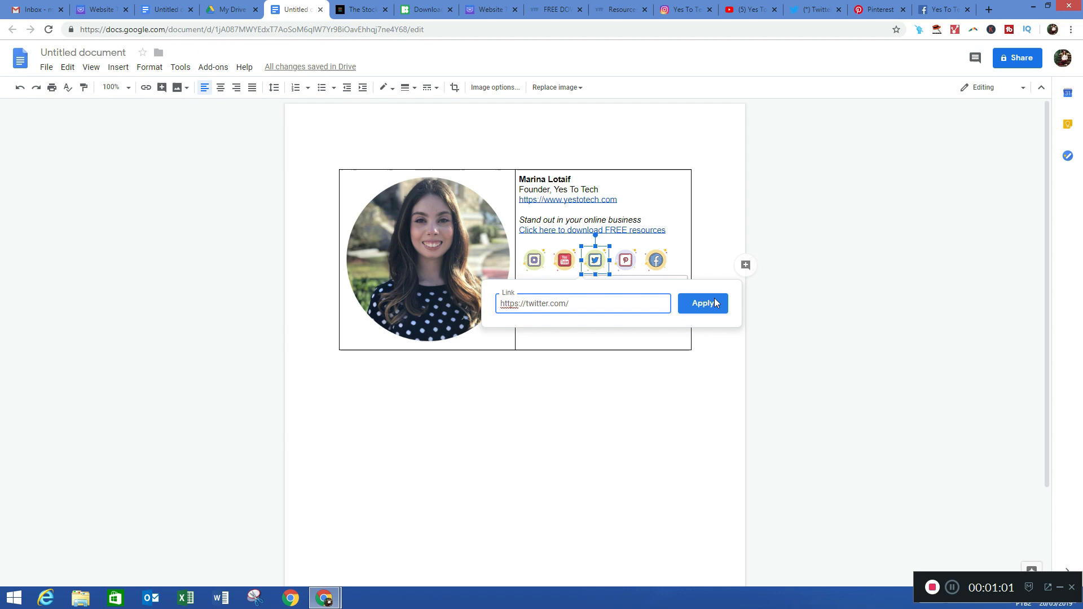
left_click(715, 303)
left_click(880, 10)
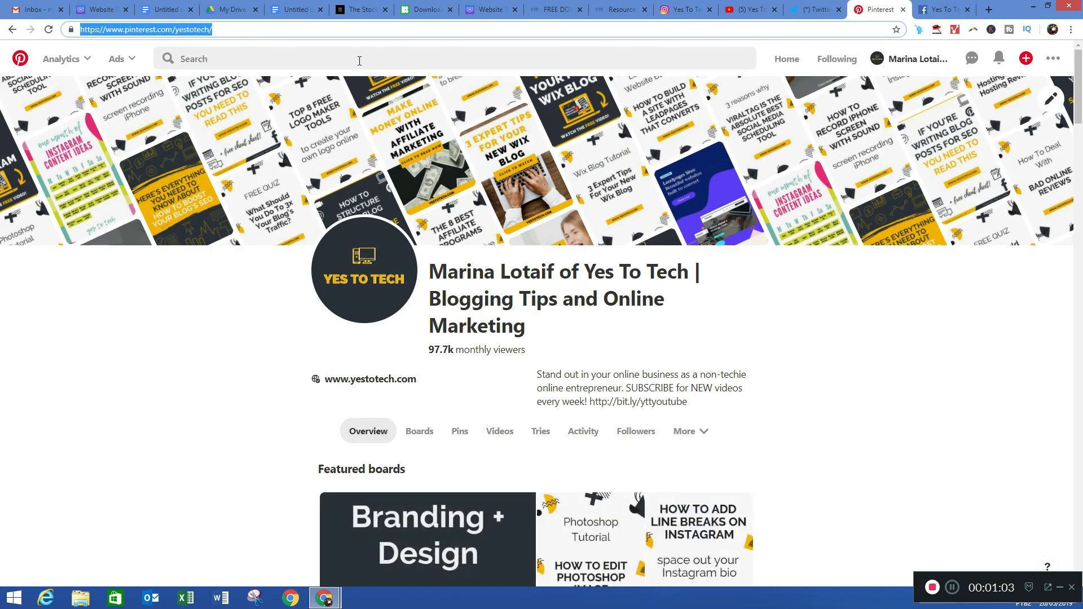
left_click(296, 9)
left_click(626, 260)
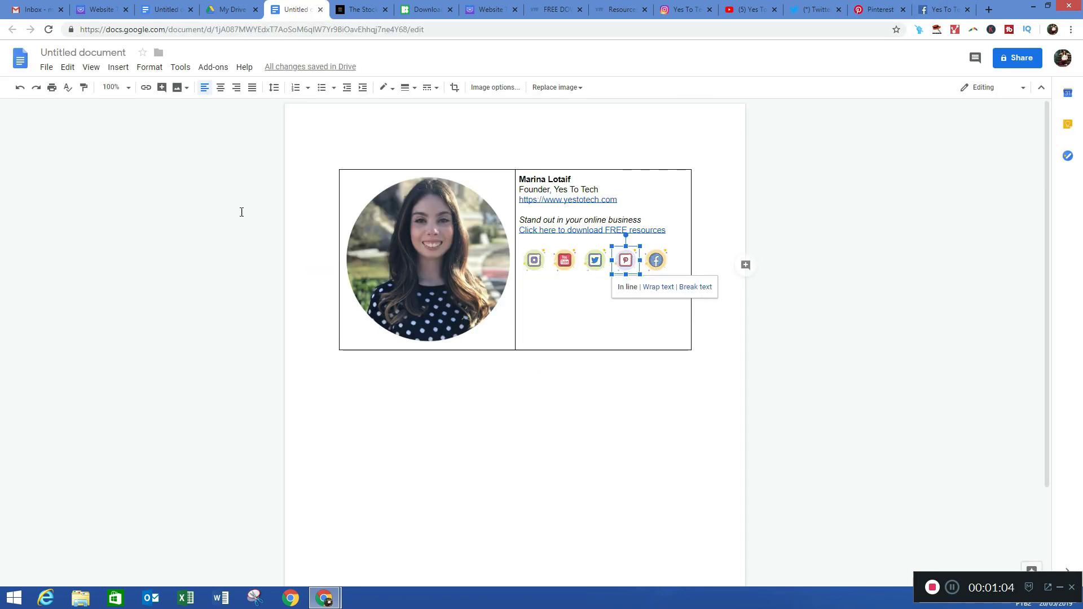
left_click(146, 87)
key("ctrl+v")
left_click(702, 304)
- Link the Facebook icon to the Facebook page address
left_click(953, 11)
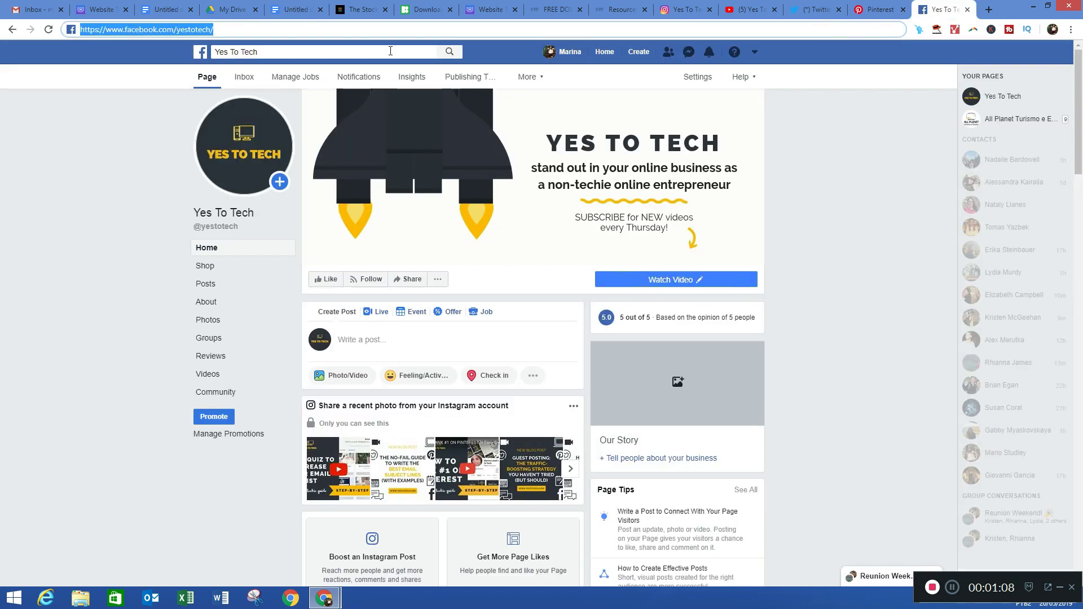
left_click(296, 10)
left_click(656, 260)
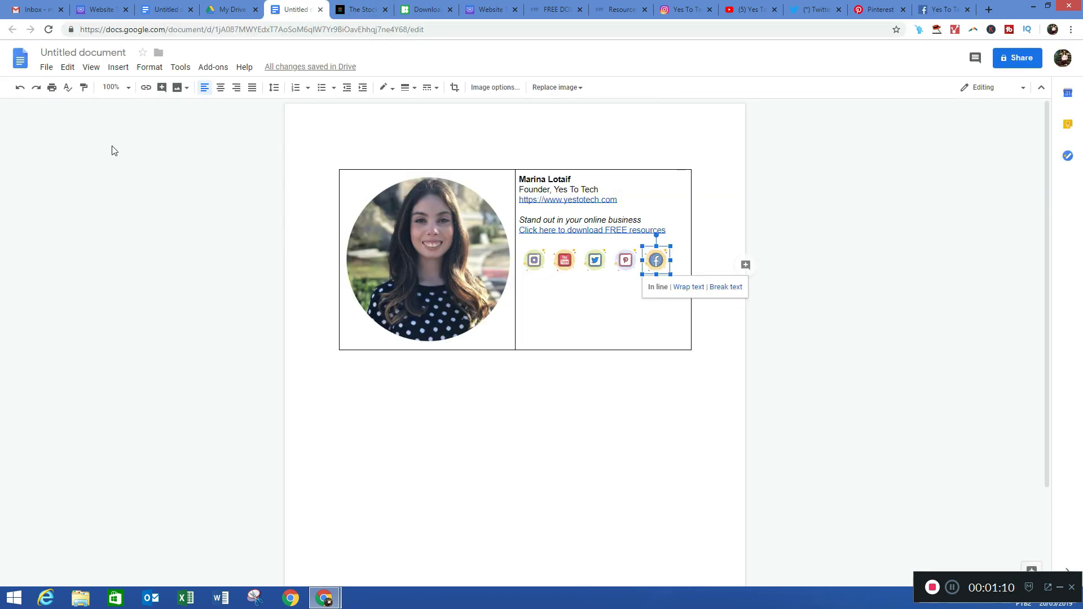
left_click(146, 88)
key("ctrl+v")
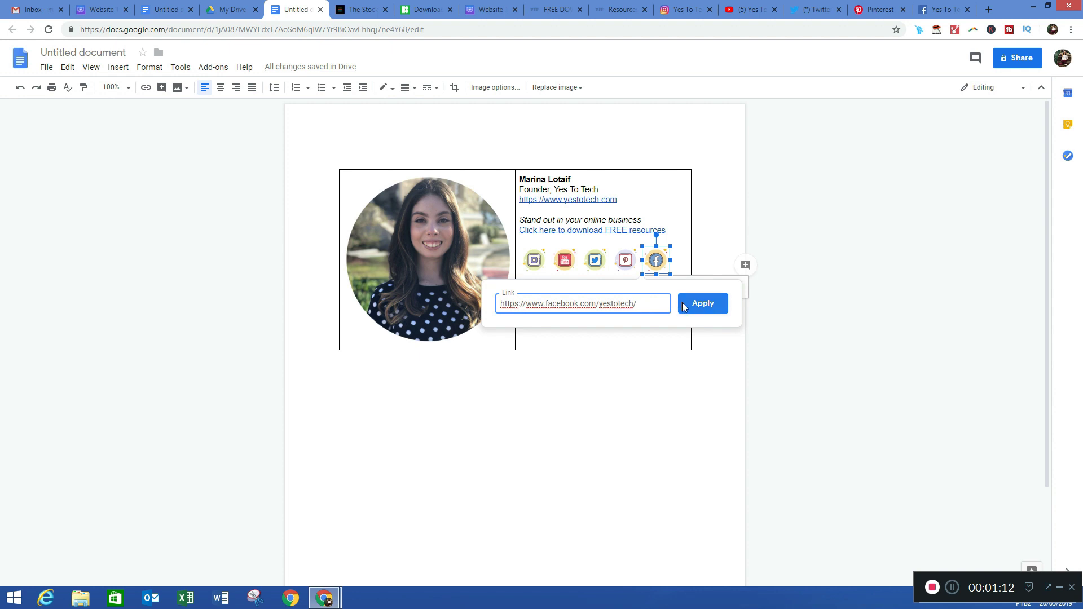
left_click(701, 303)
left_click(701, 389)
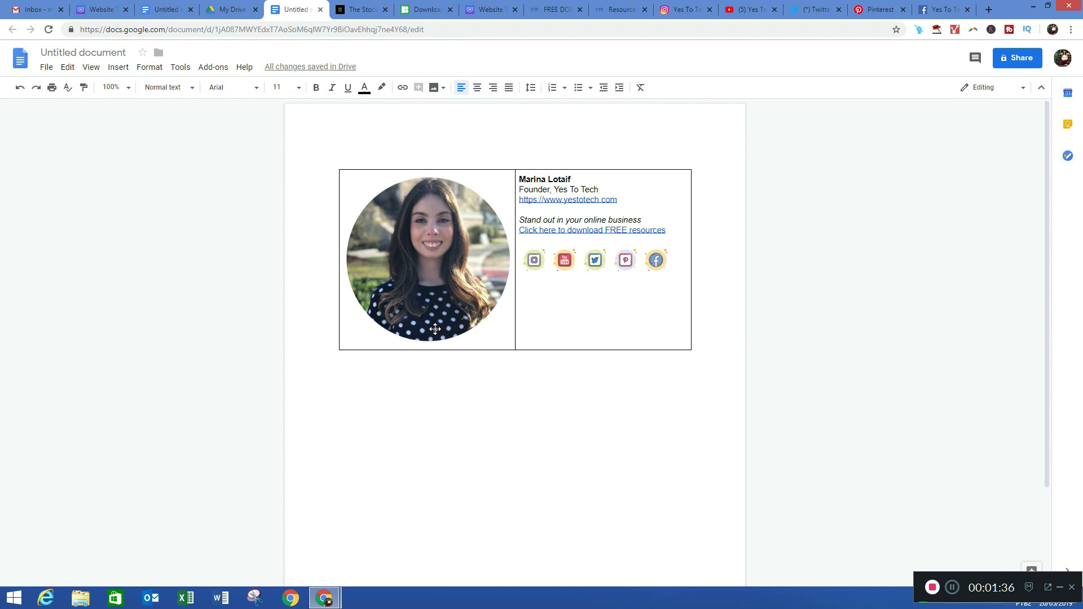
- Resize the circular photo to about half its size from its bottom-right corner handle
left_click(409, 283)
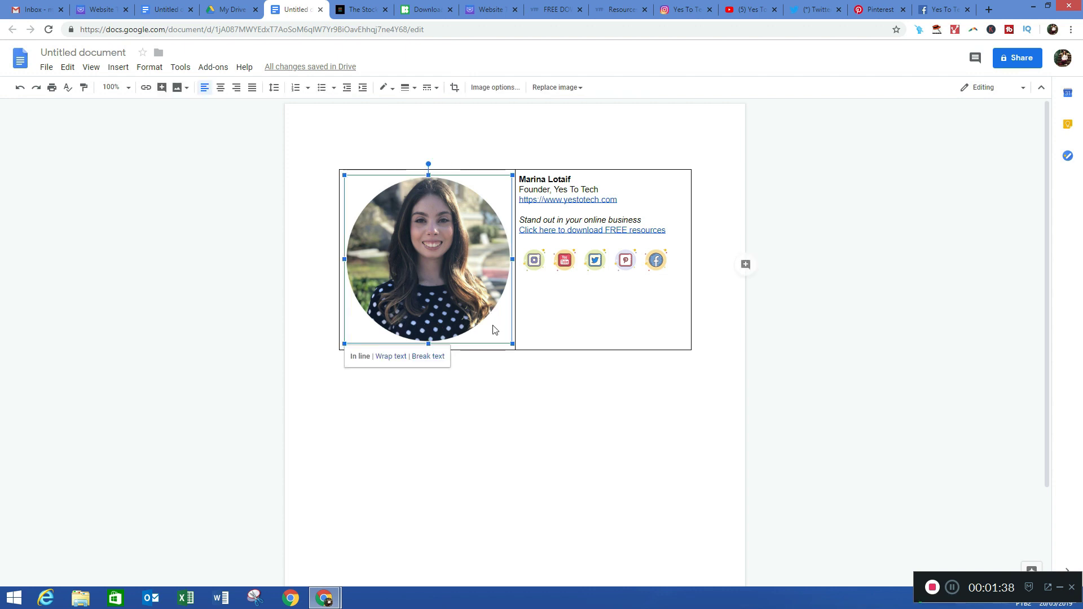
left_click_drag(509, 342, 437, 270)
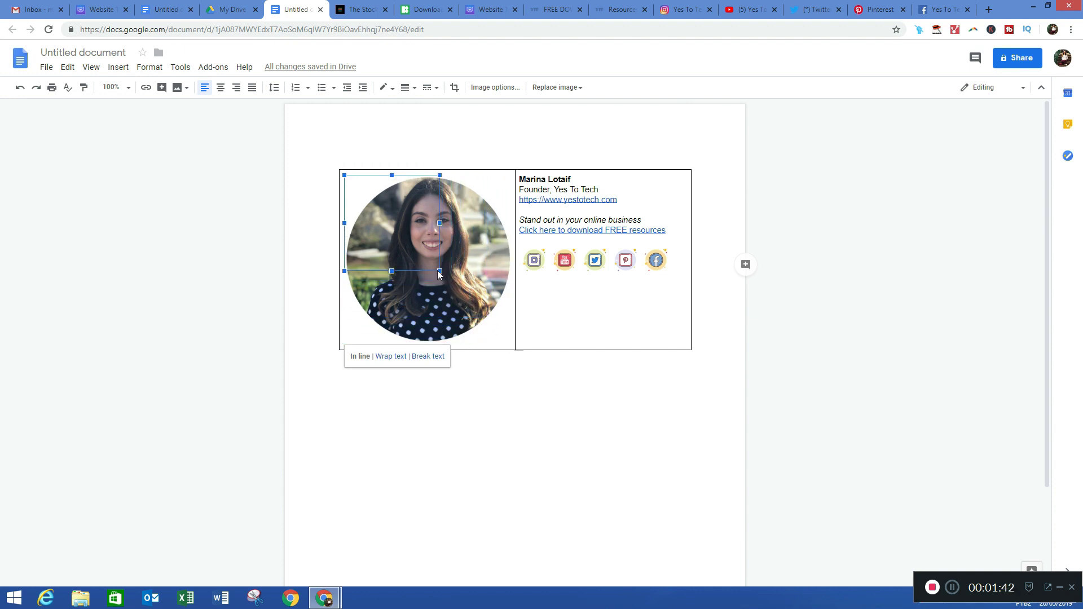
left_click_drag(438, 271, 438, 271)
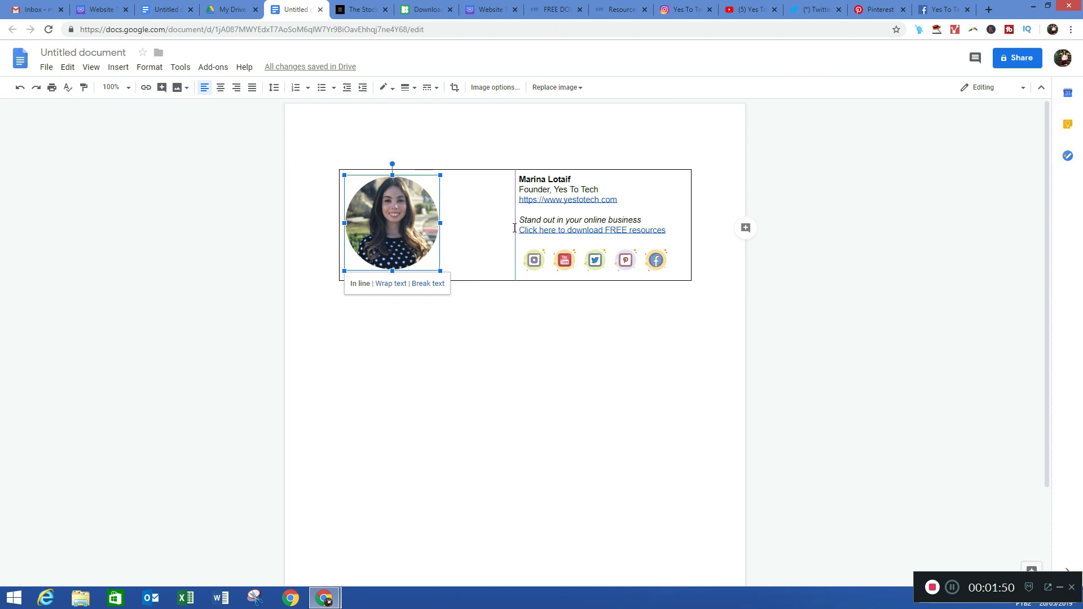
- Narrow the photo column by dragging the table's column border to the left
left_click_drag(510, 225, 444, 223)
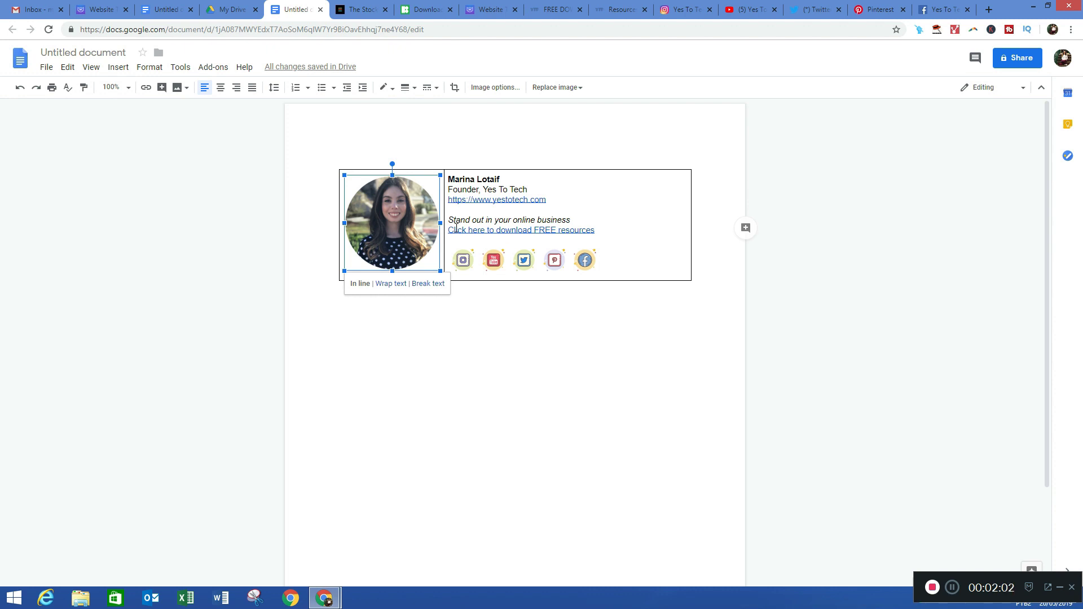
- Add a leading space before each signature line: name, Founder Yes To Tech, website, tagline, free-resources link
left_click(448, 179)
left_click(448, 190)
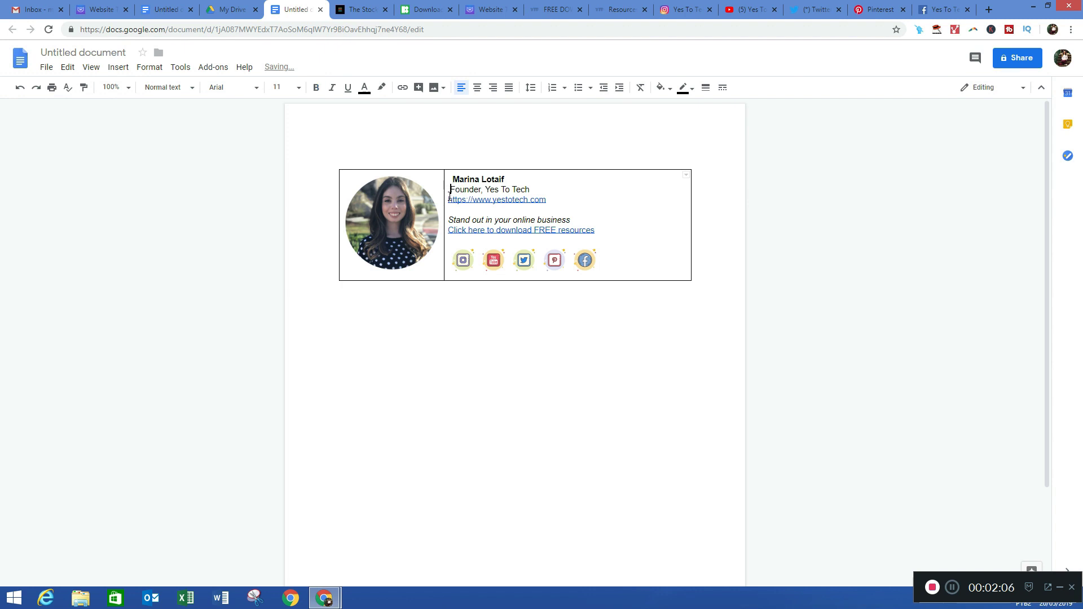
left_click(448, 199)
left_click(448, 221)
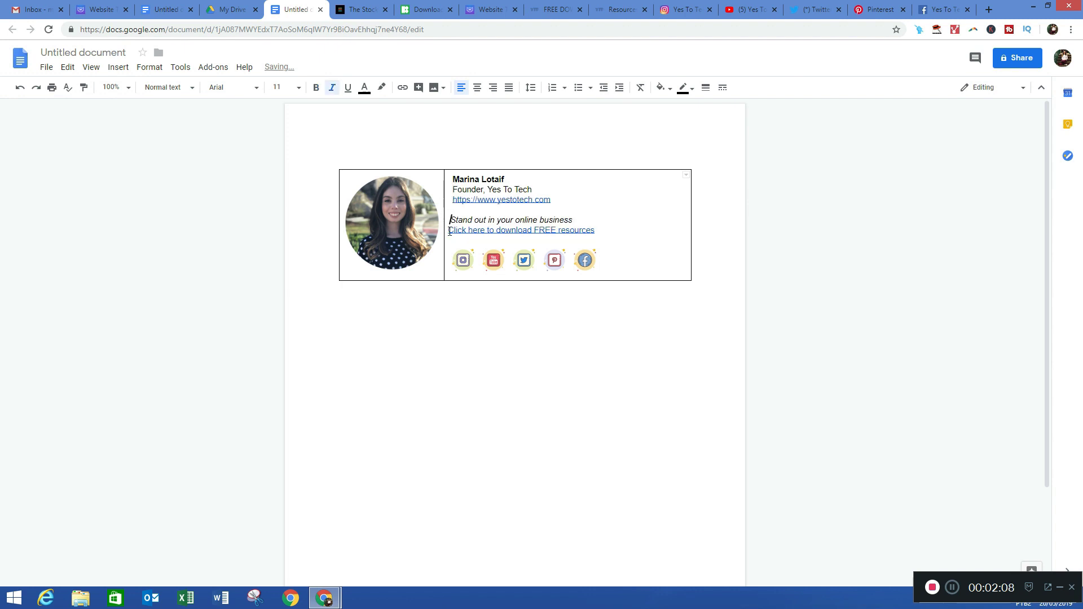
left_click(448, 231)
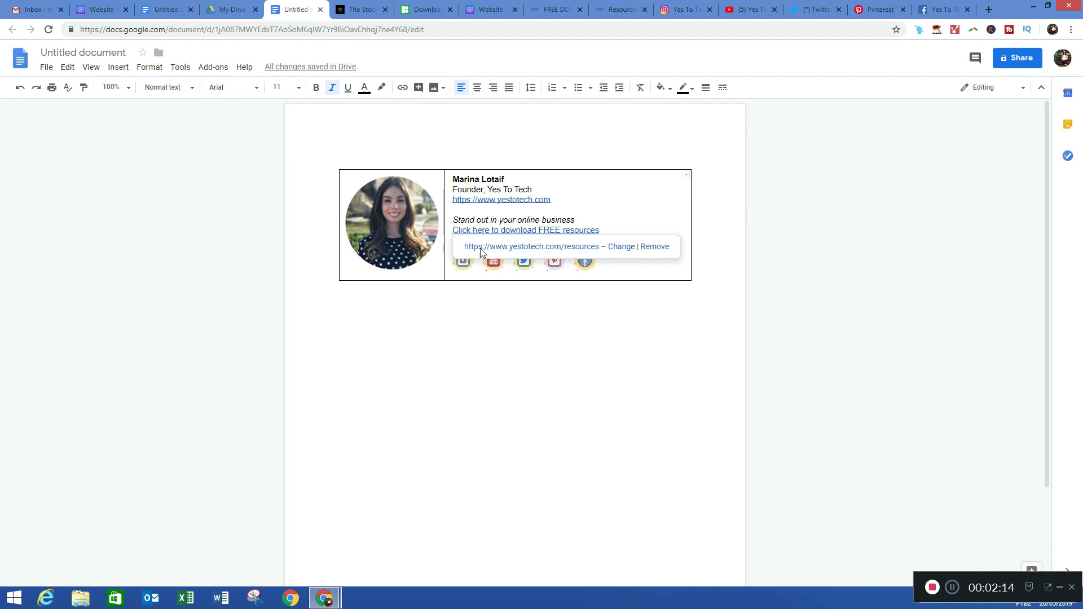
left_click(443, 230)
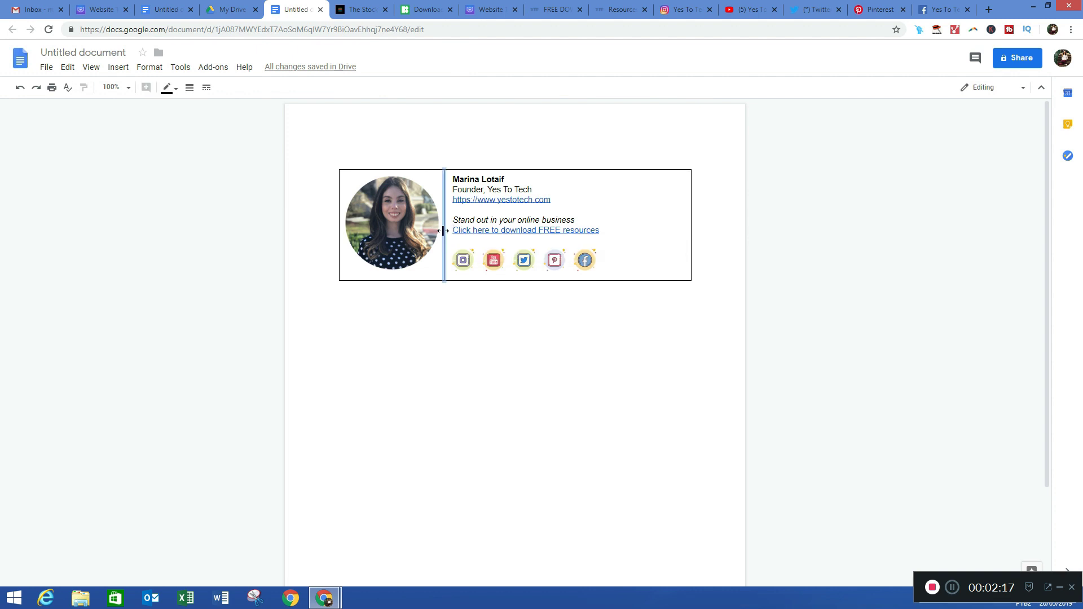
- Thicken the column divider and whiten the top borders of the photo and text cells
left_click(190, 88)
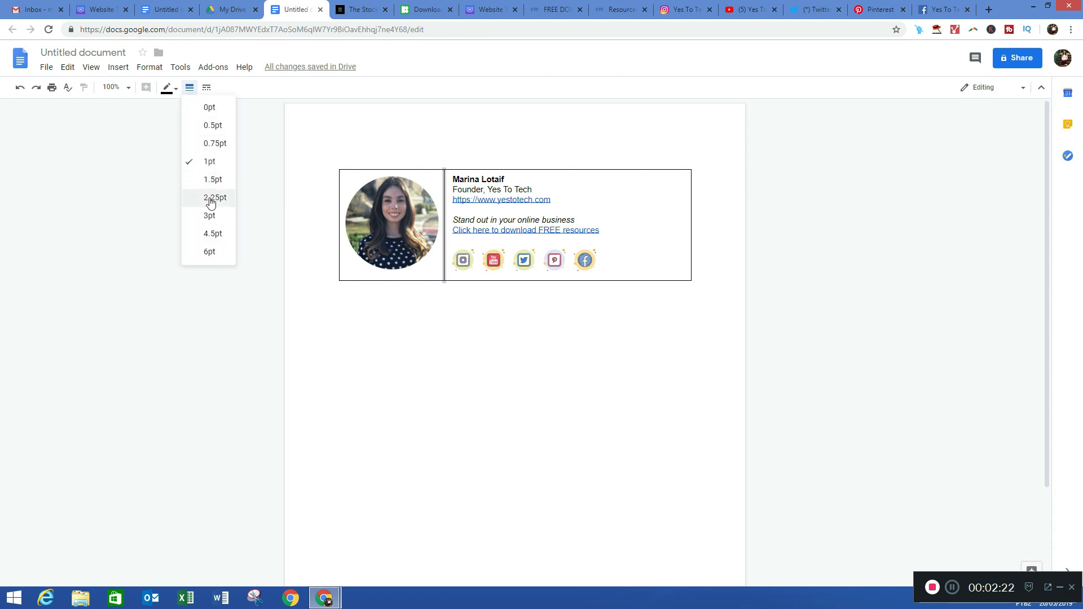
left_click(215, 180)
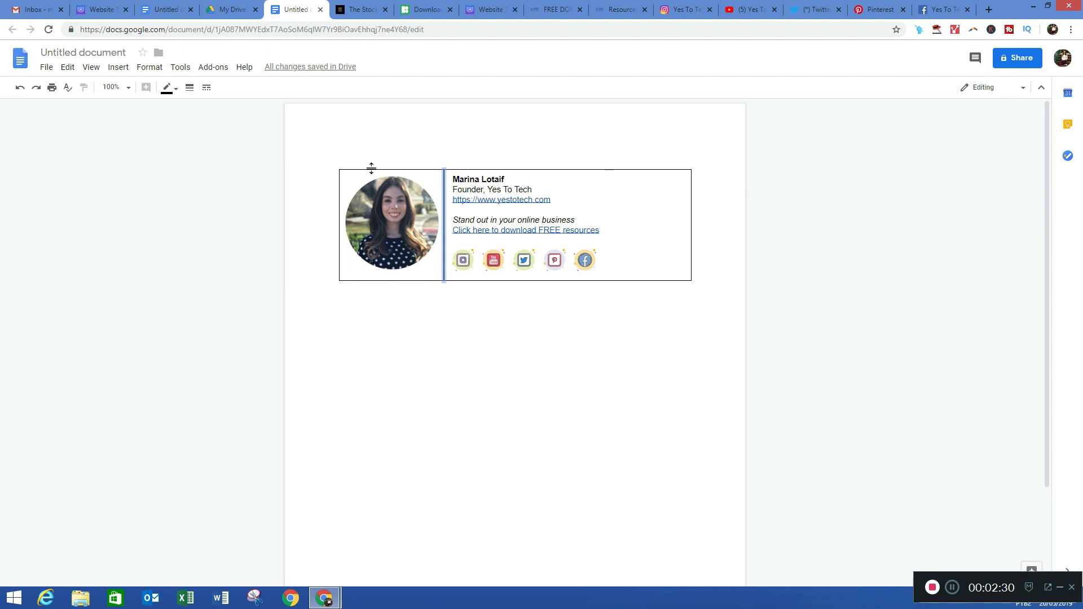
left_click(371, 168)
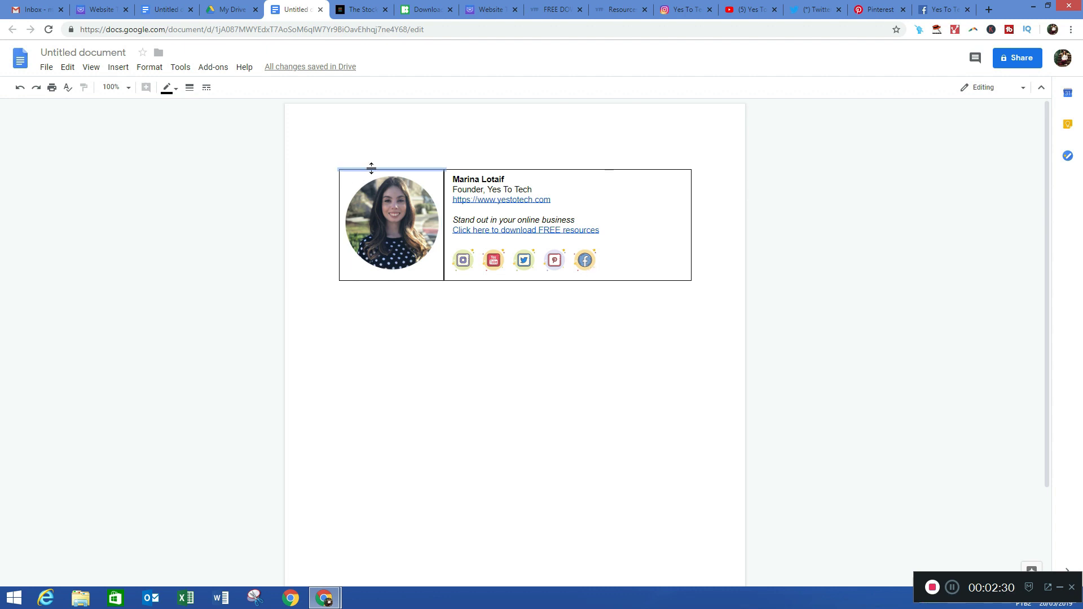
left_click(170, 87)
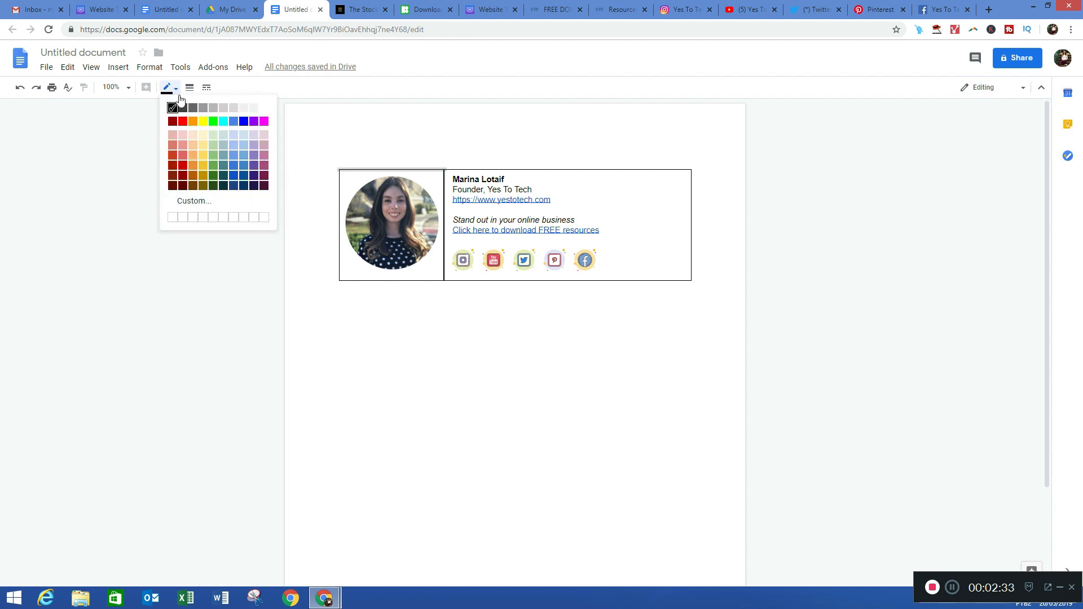
left_click(262, 107)
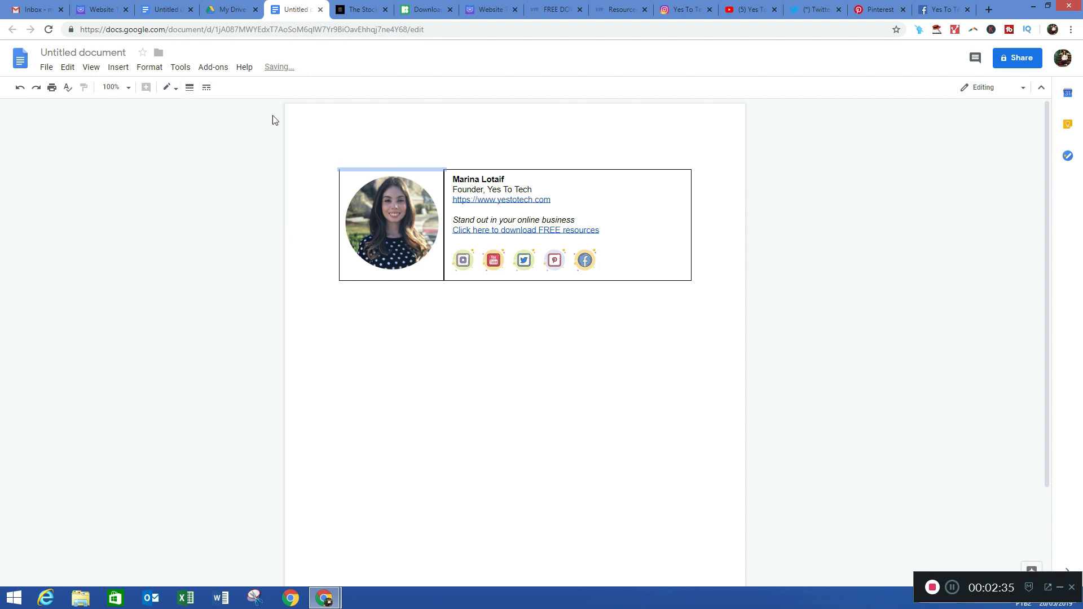
left_click(580, 167)
left_click(572, 170)
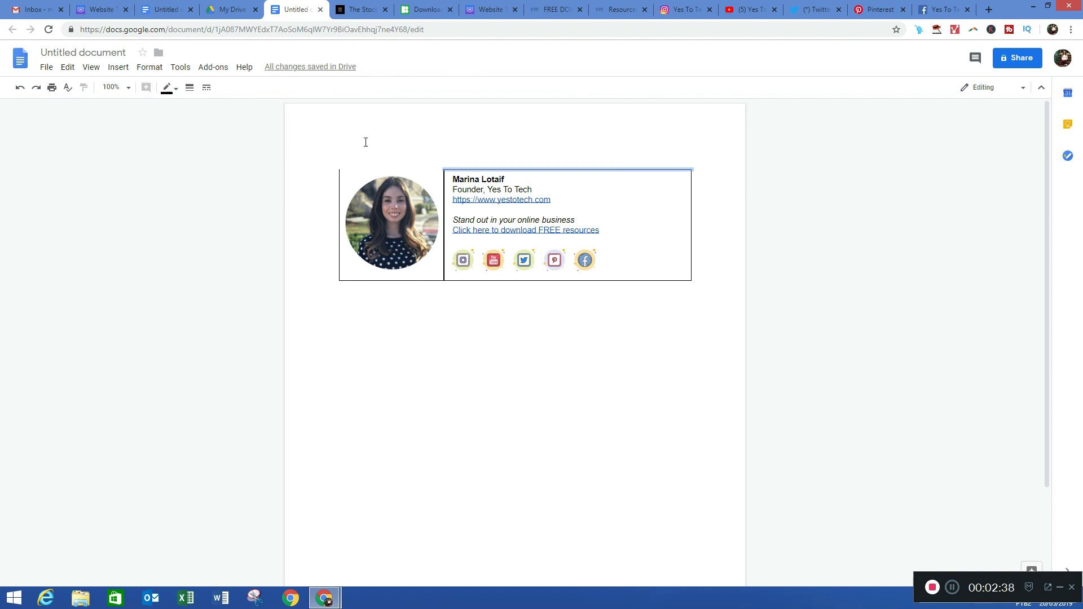
left_click(169, 88)
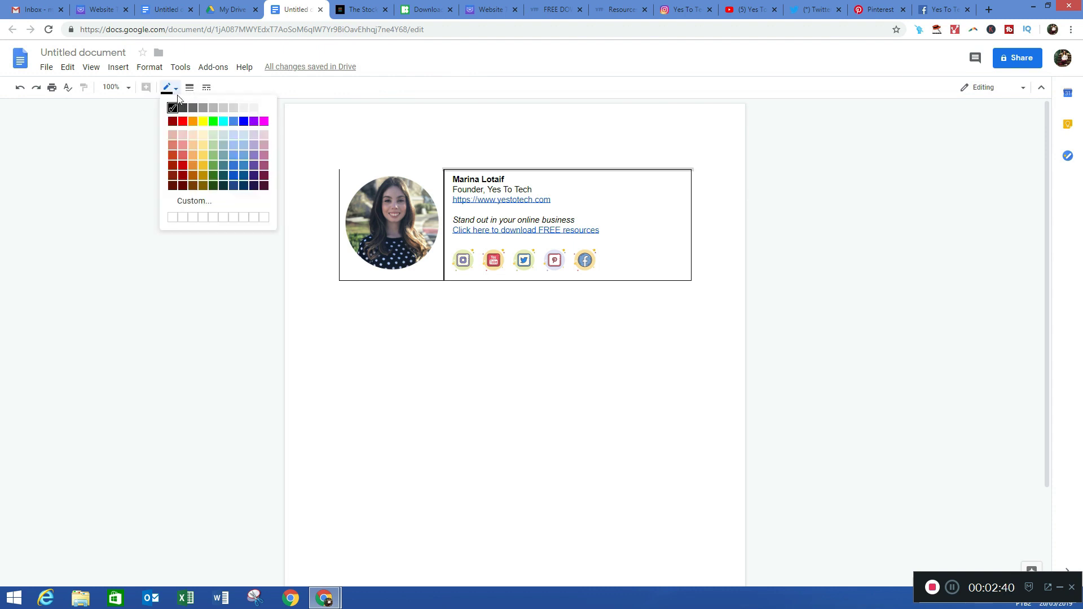
left_click(265, 109)
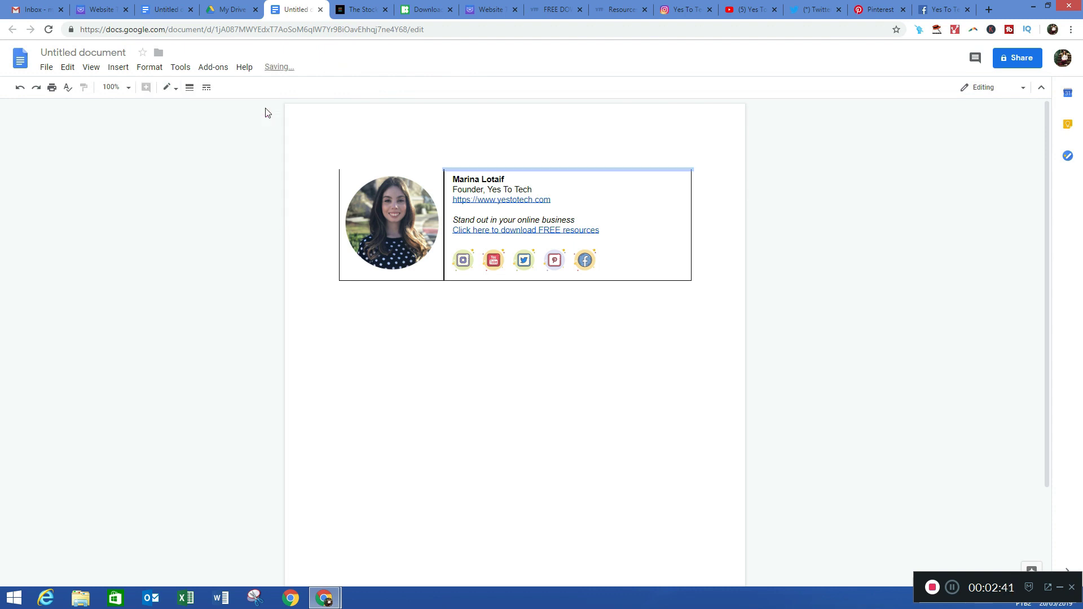
left_click(690, 218)
- Make the table's right and left outer borders white
left_click(690, 218)
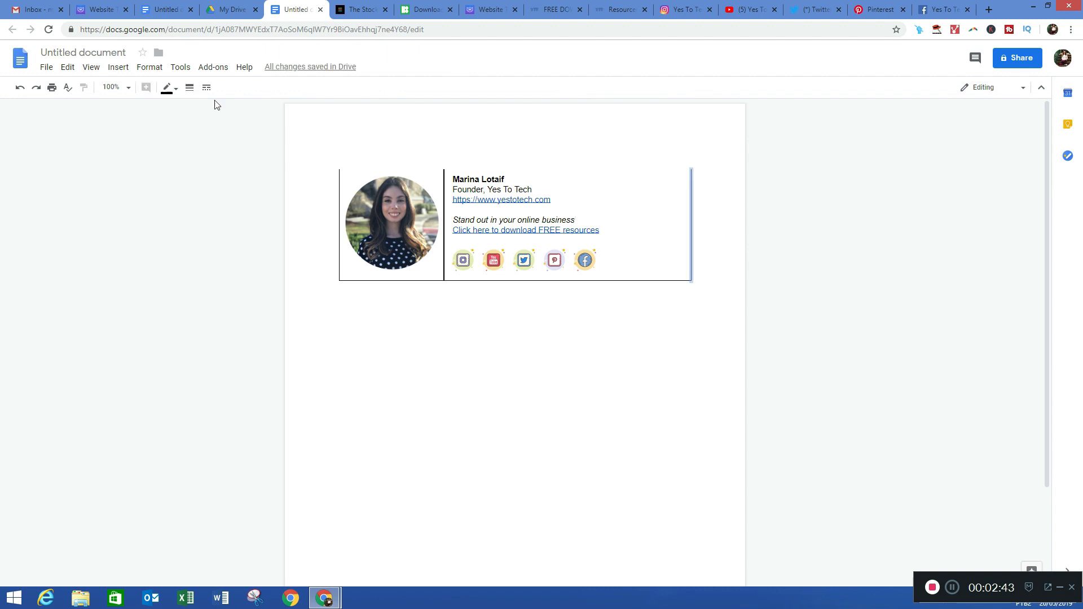
left_click(172, 88)
left_click(263, 108)
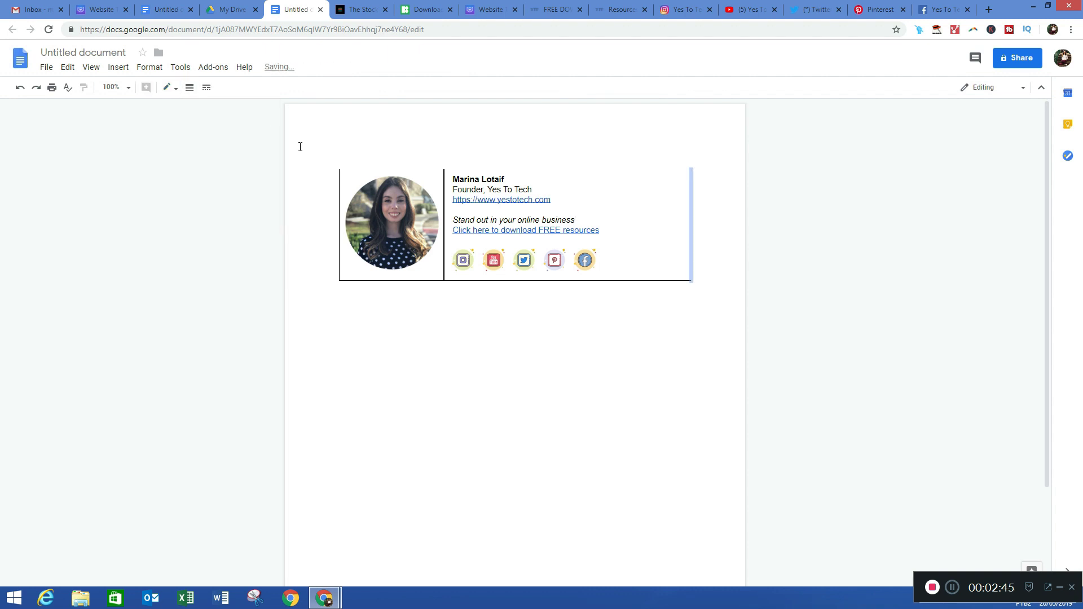
left_click(339, 184)
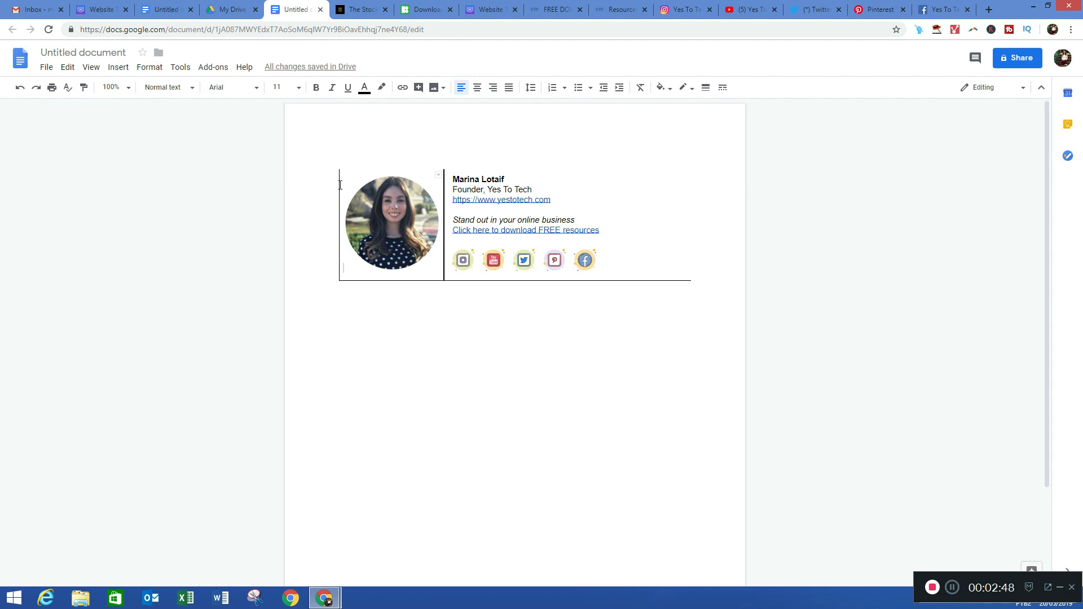
left_click(339, 183)
left_click(175, 89)
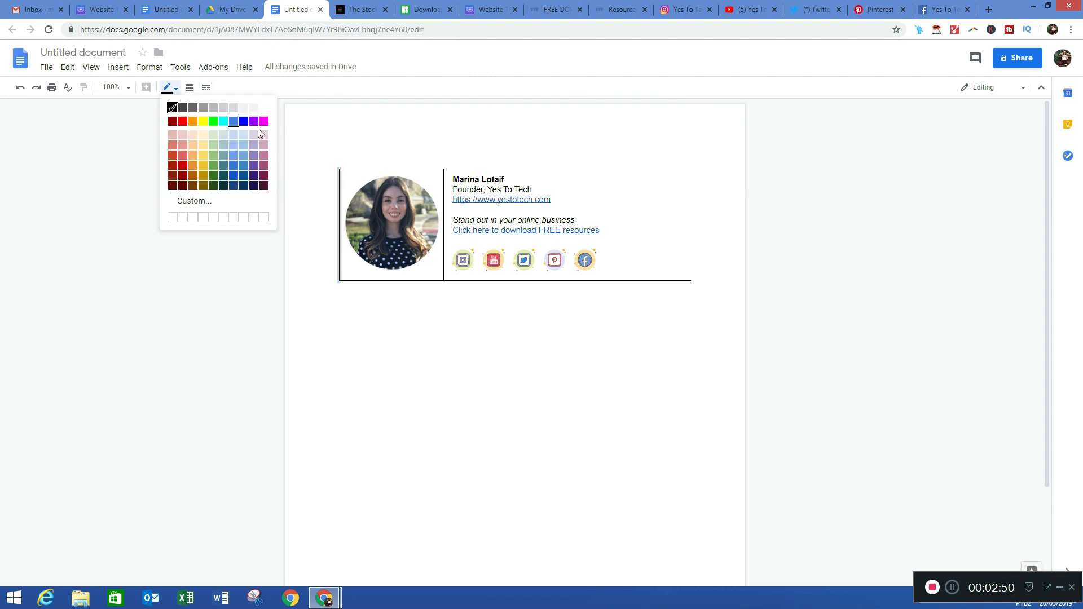
left_click(263, 108)
- Make the bottom borders of the photo and text cells white, leaving only the divider visible
left_click(411, 280)
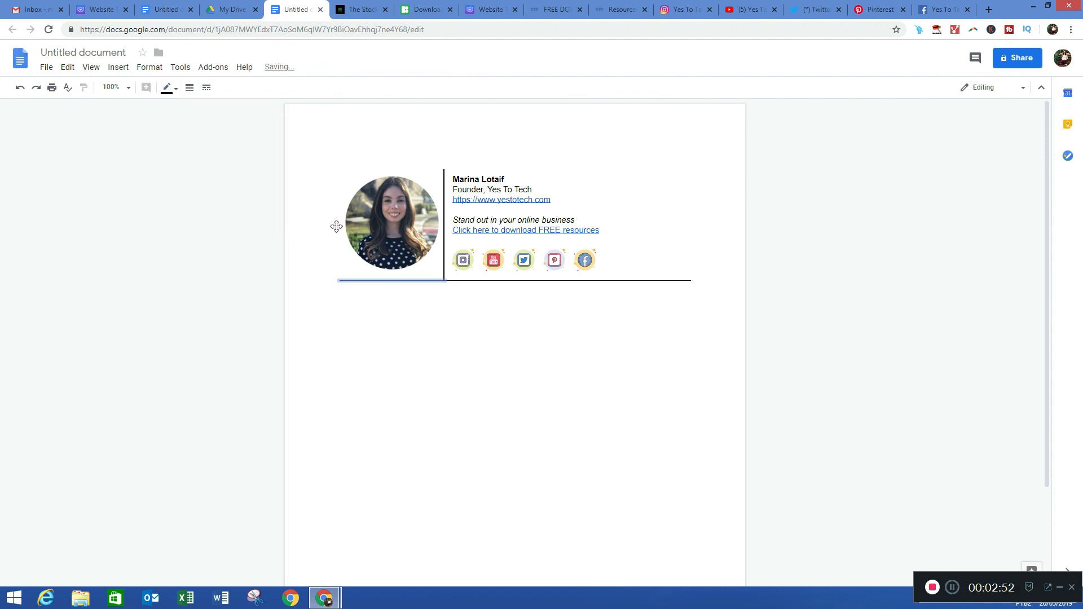
left_click(172, 88)
left_click(265, 109)
left_click(493, 283)
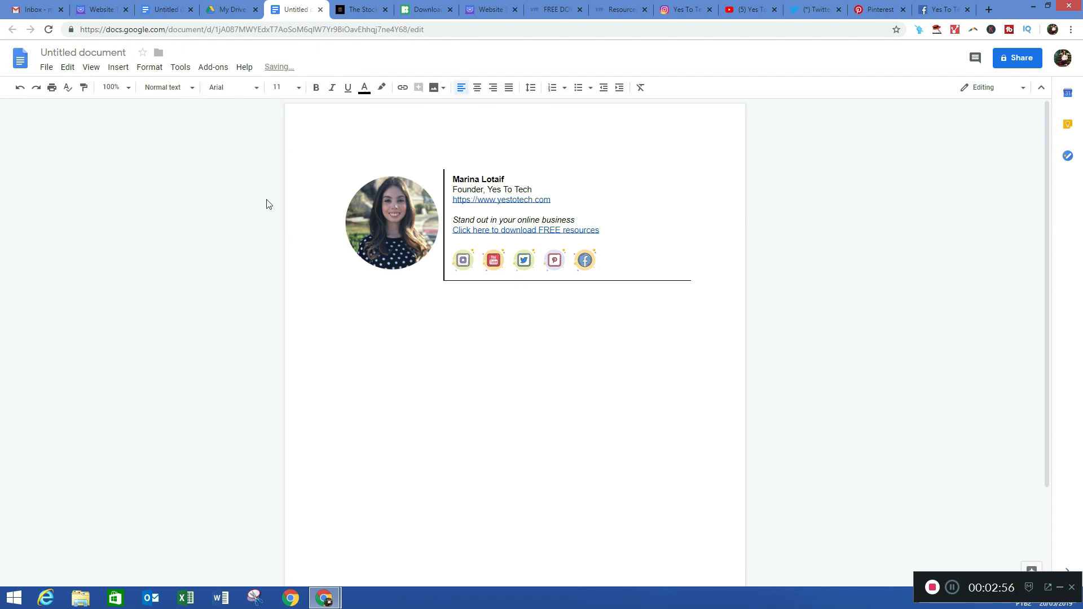
left_click(454, 281)
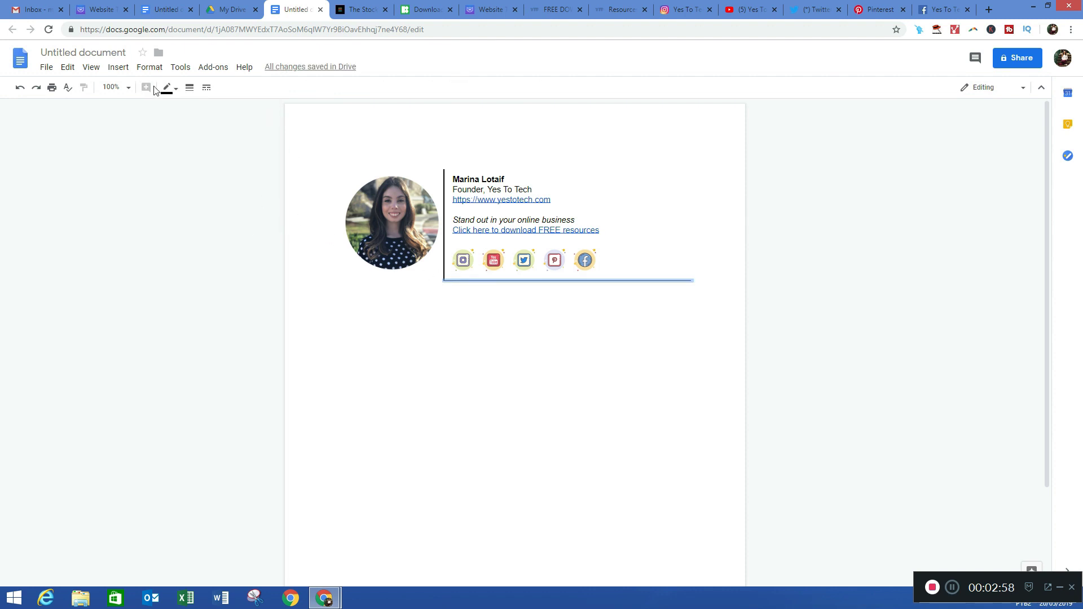
left_click(172, 88)
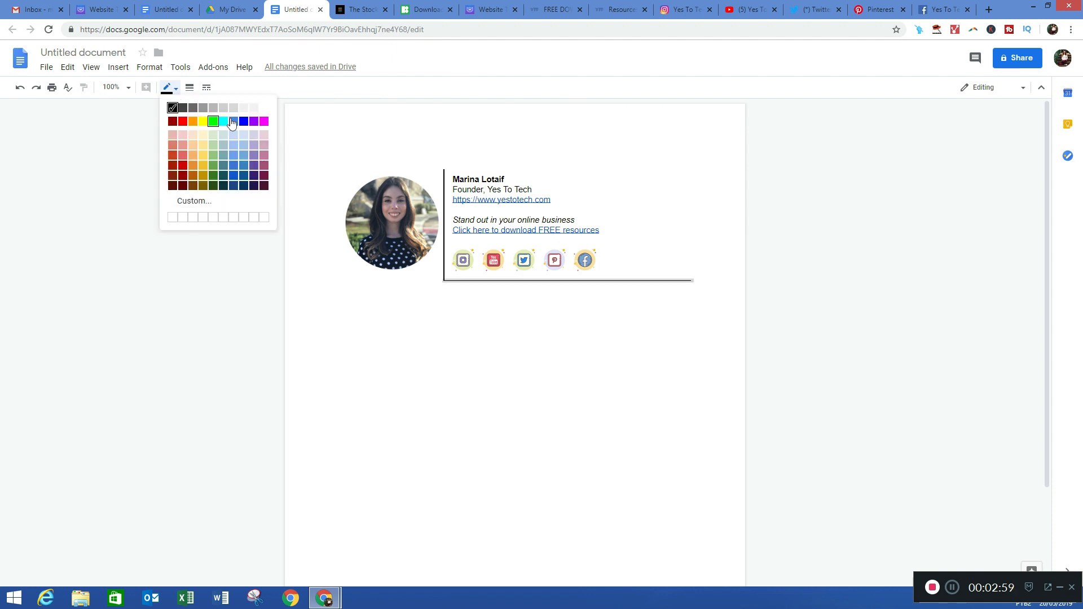
left_click(265, 108)
left_click(700, 222)
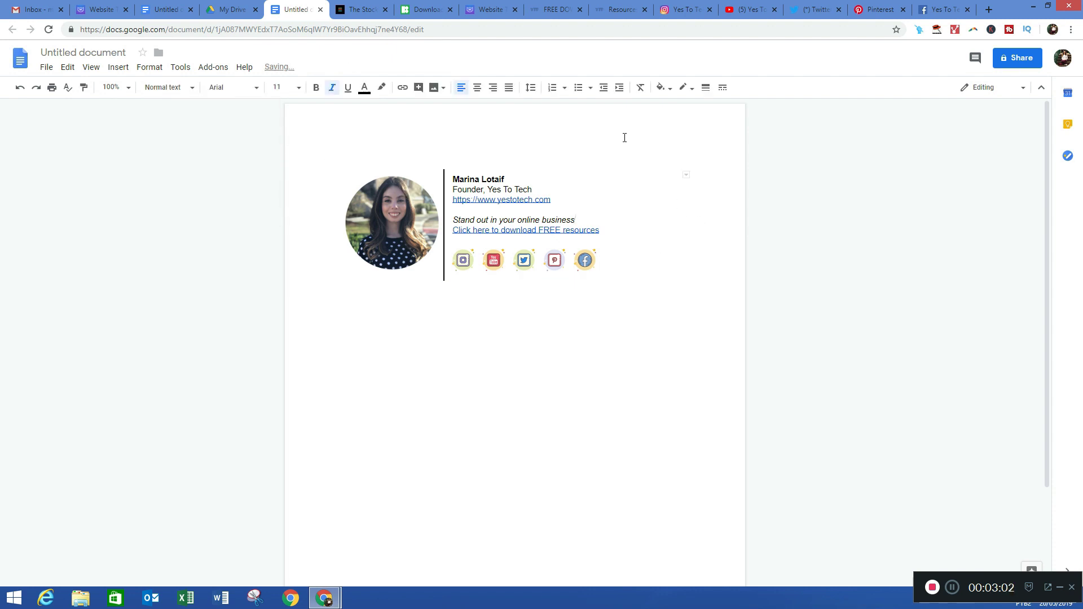
left_click(552, 5)
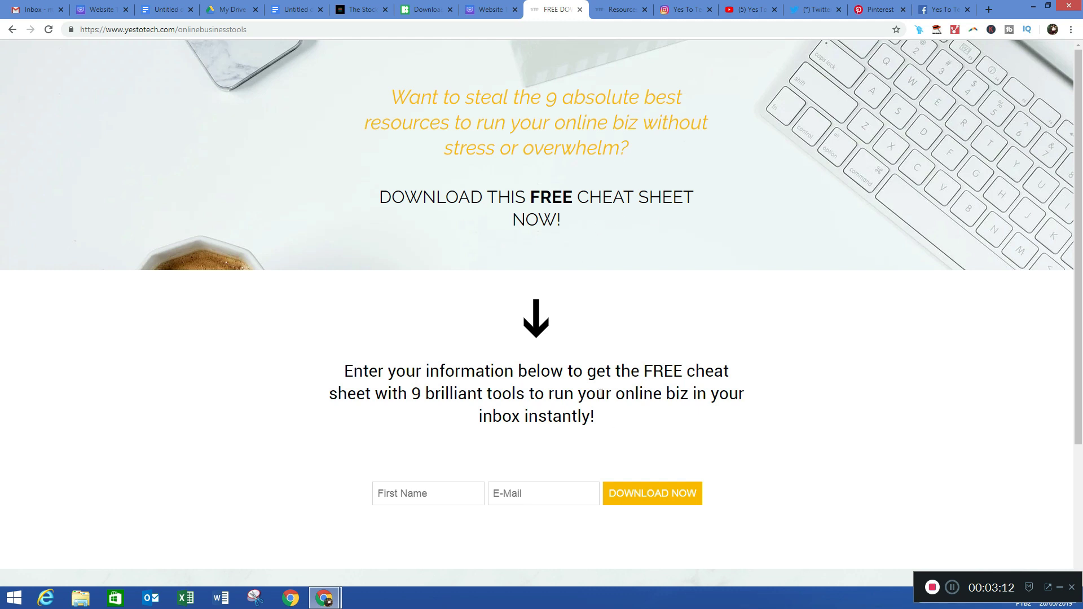
scroll(600, 394, "down", 1)
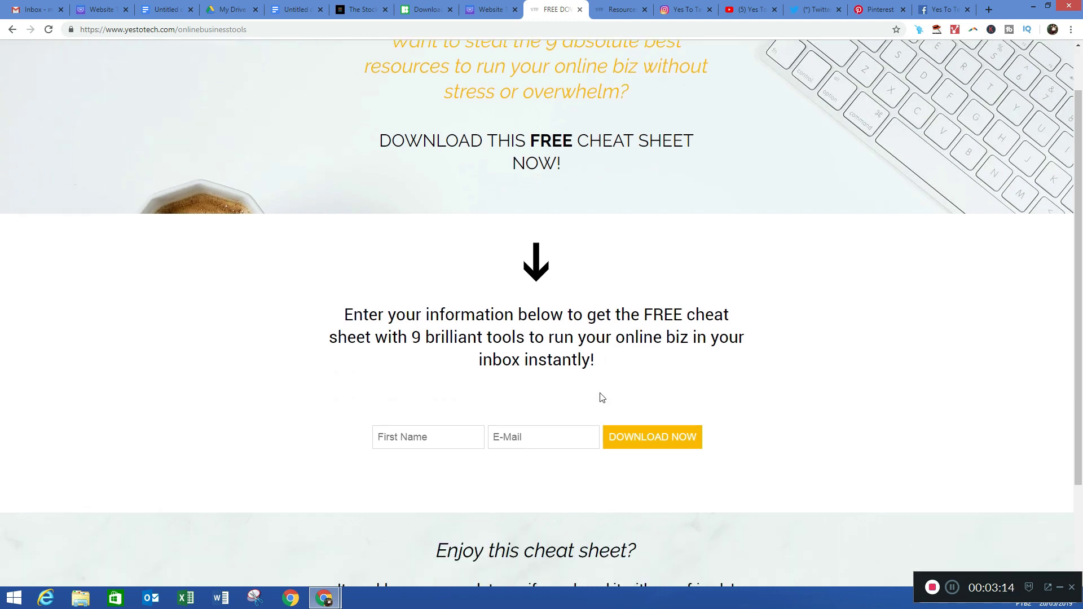
scroll(600, 395, "down", 1)
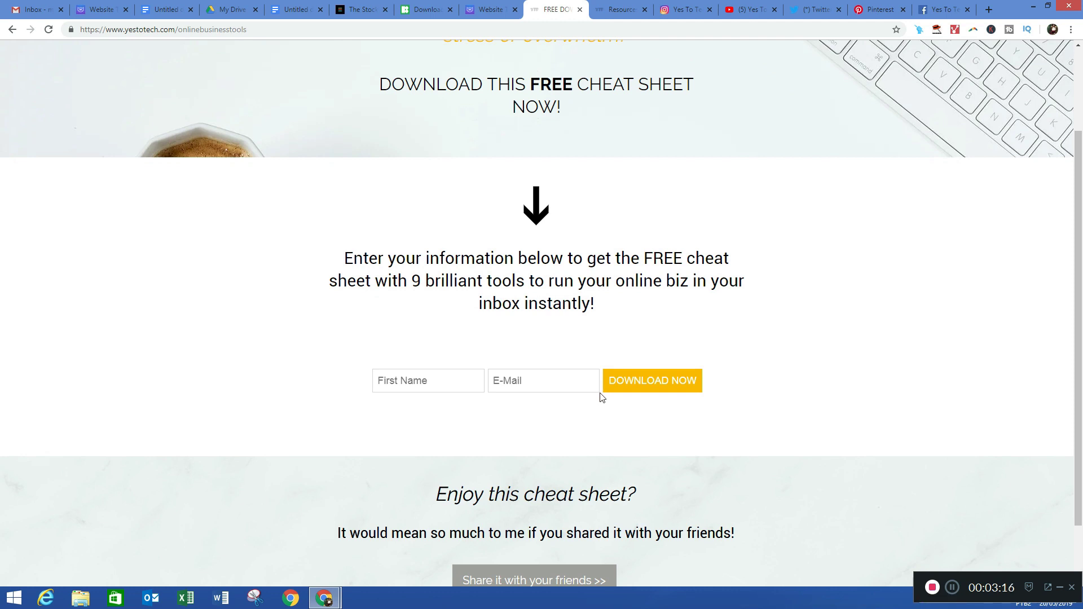
scroll(600, 398, "down", 1)
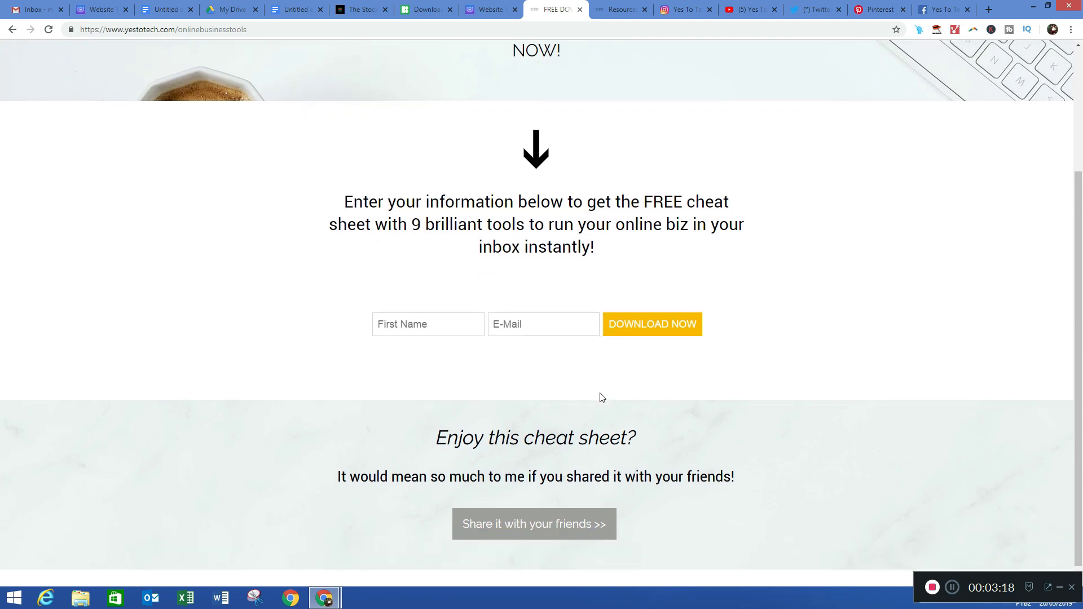
scroll(601, 398, "down", 1)
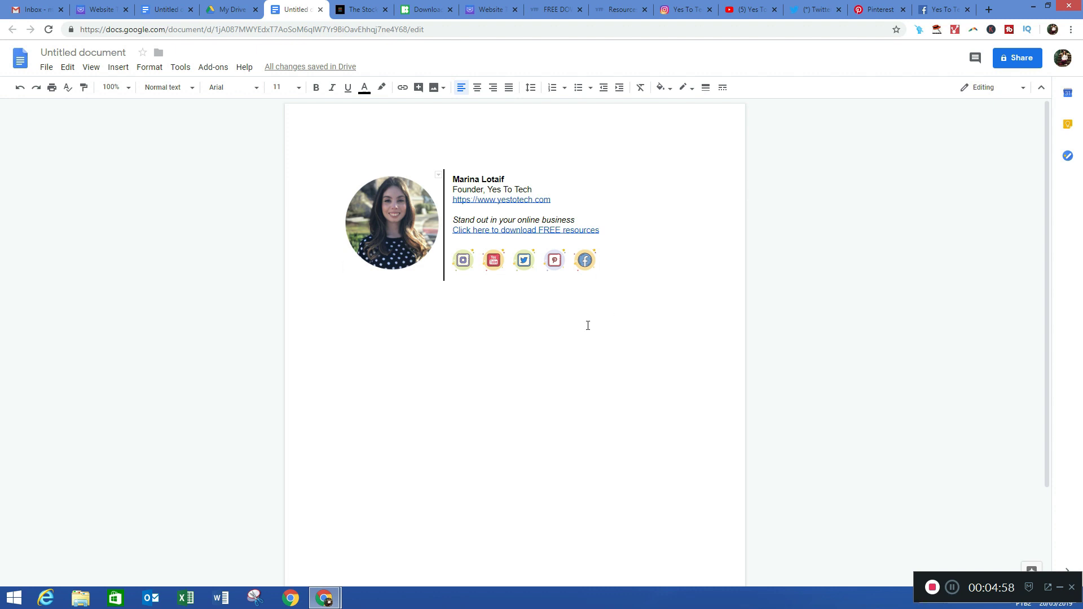
- Select the whole signature table and switch to the Gmail inbox tab
left_click_drag(651, 248, 342, 233)
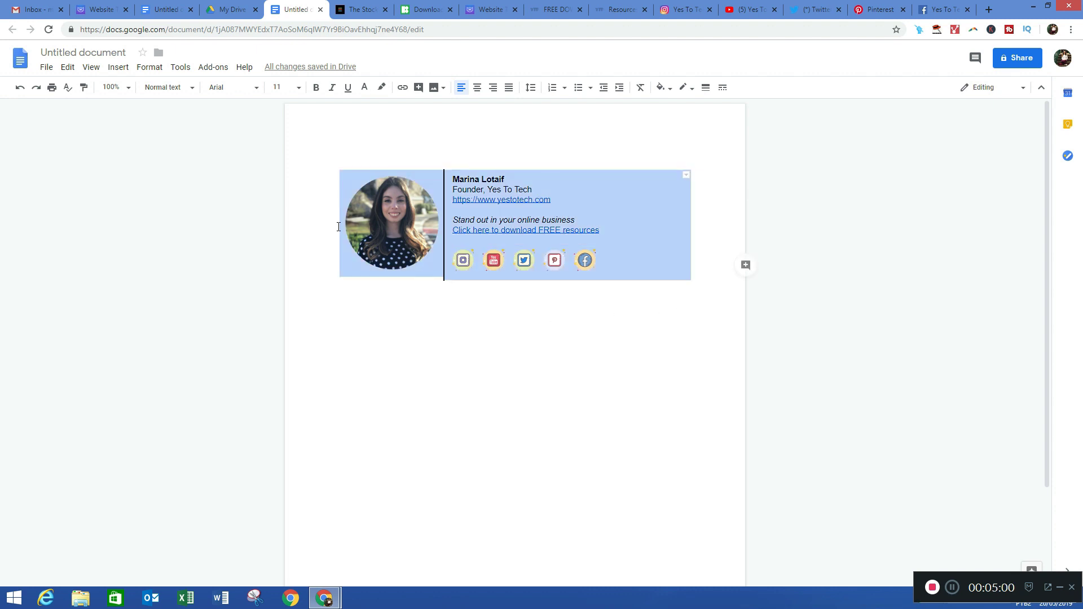
left_click(36, 6)
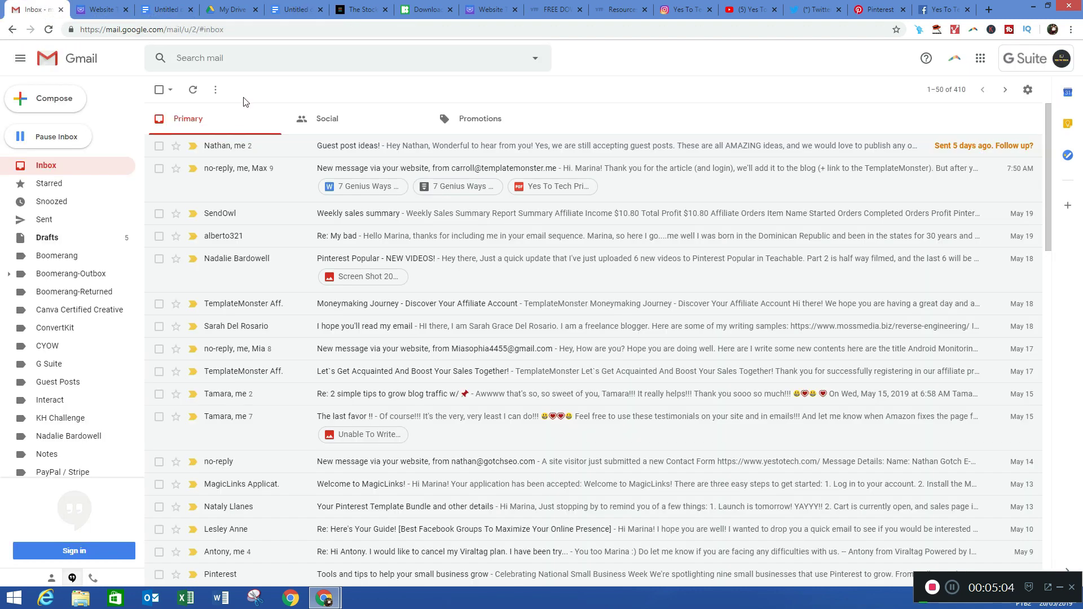
- From the gear menu open Gmail Settings and enable the signature for outgoing mail
left_click(1027, 89)
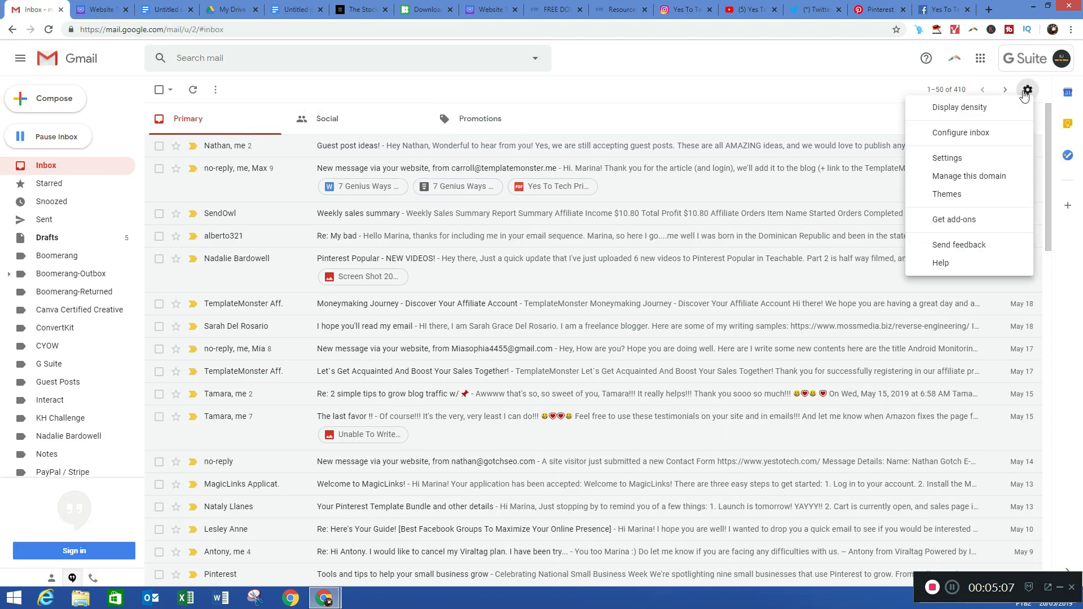
left_click(968, 166)
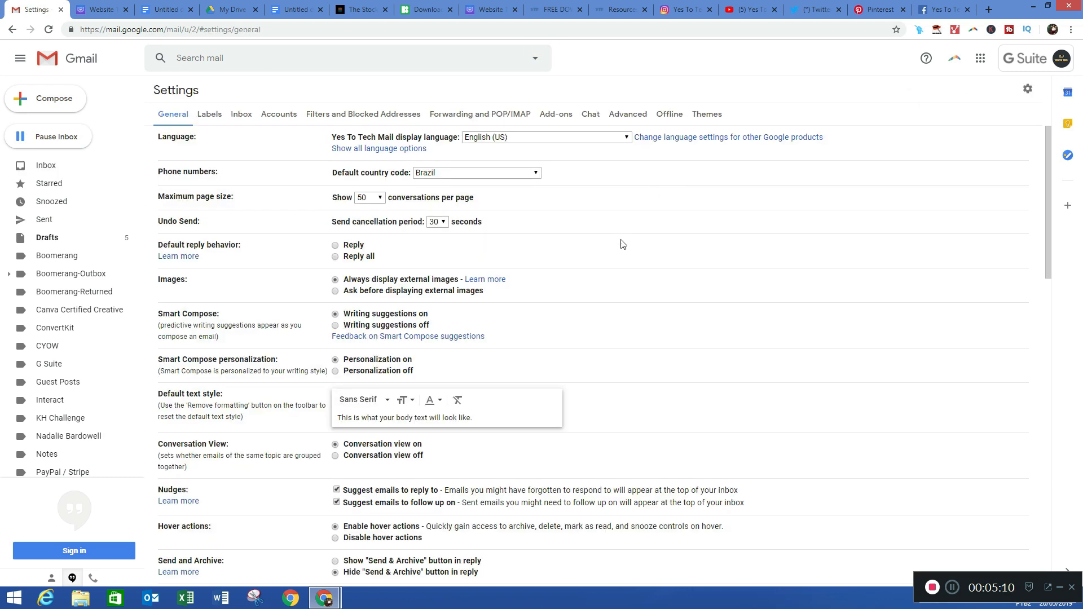
scroll(622, 245, "down", 1)
scroll(621, 244, "down", 1)
scroll(621, 245, "down", 1)
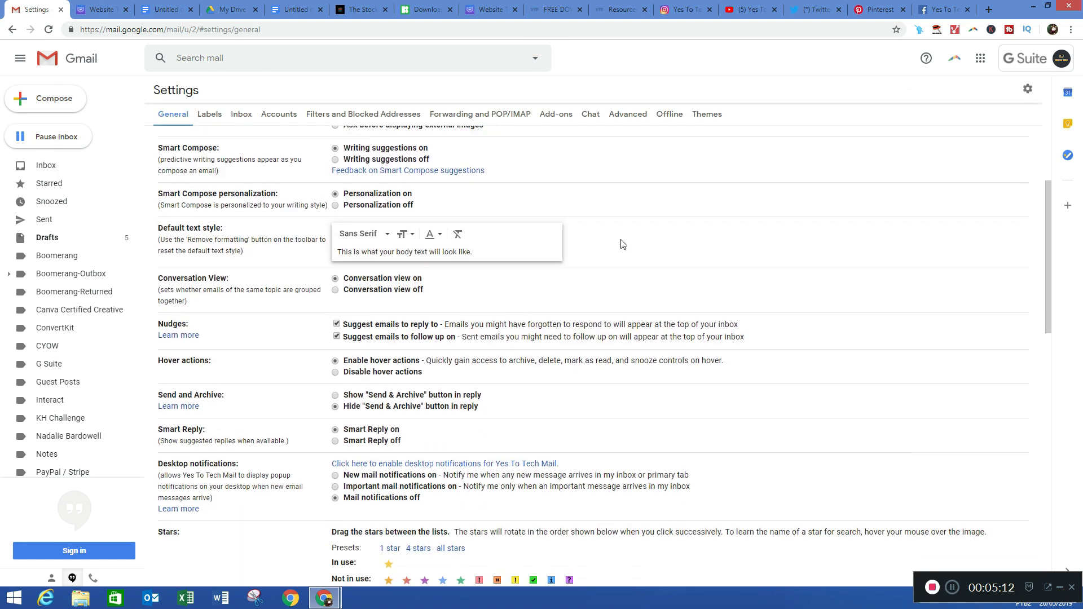
scroll(622, 244, "down", 1)
scroll(621, 245, "down", 1)
scroll(622, 244, "down", 2)
scroll(576, 261, "down", 2)
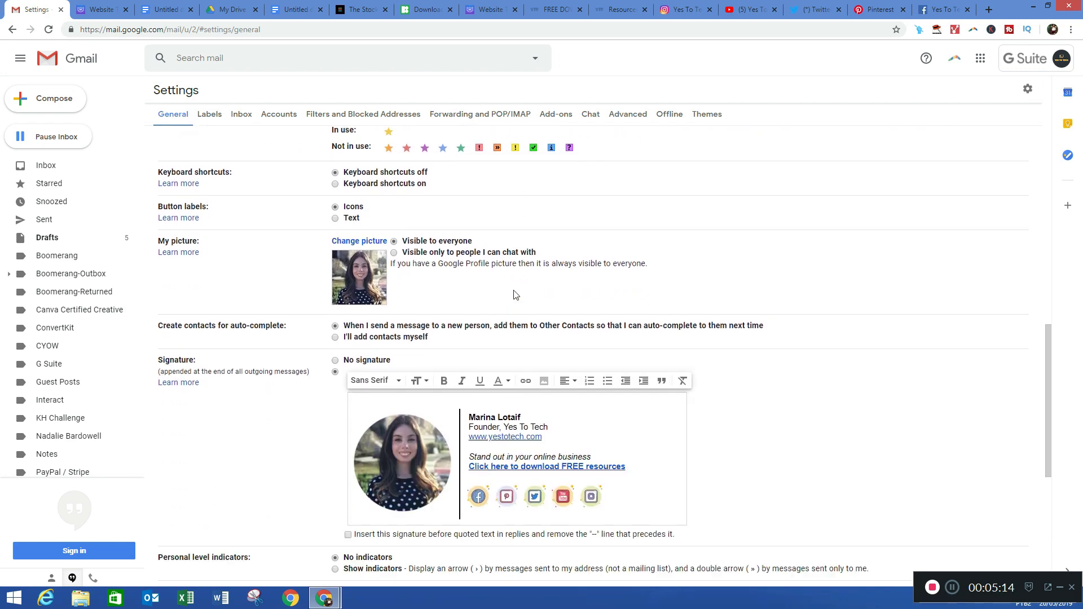
scroll(513, 295, "down", 1)
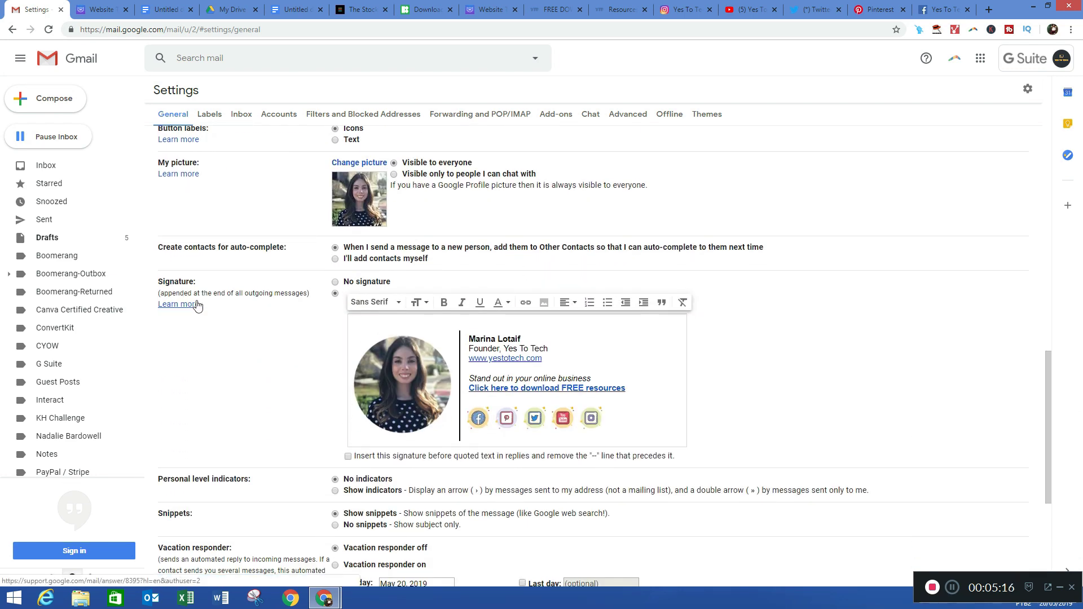
left_click(335, 294)
mouse_move(403, 385)
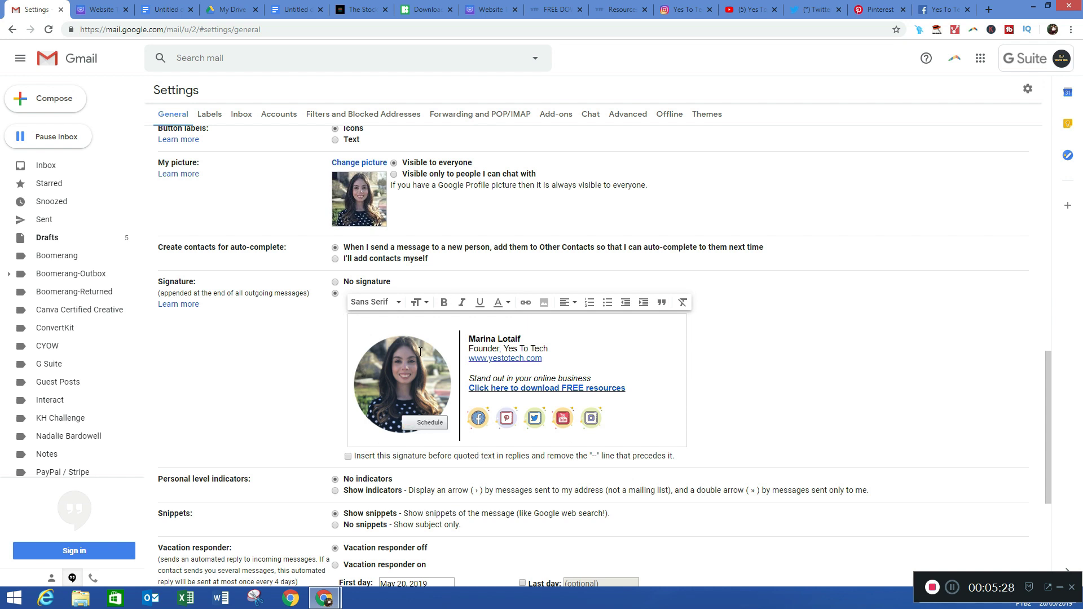
scroll(421, 353, "down", 1)
scroll(474, 423, "down", 2)
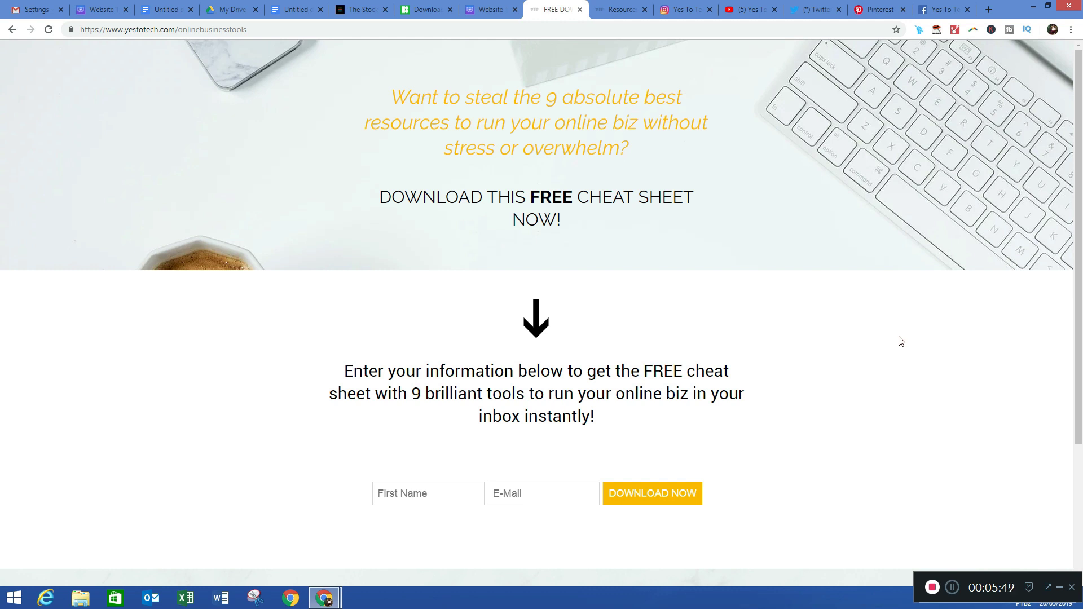
scroll(901, 341, "down", 2)
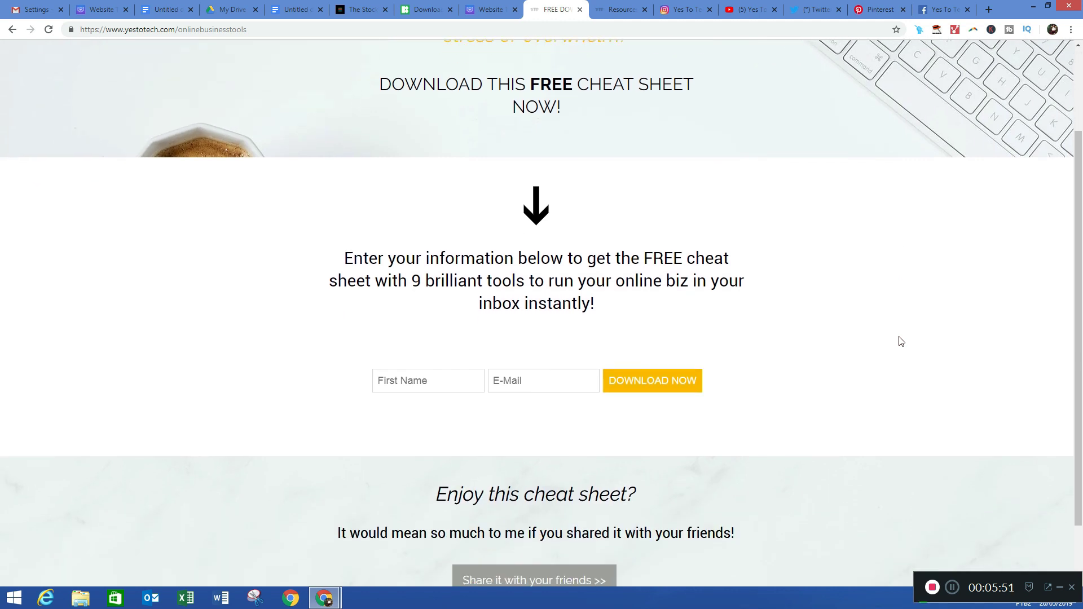
scroll(901, 341, "down", 1)
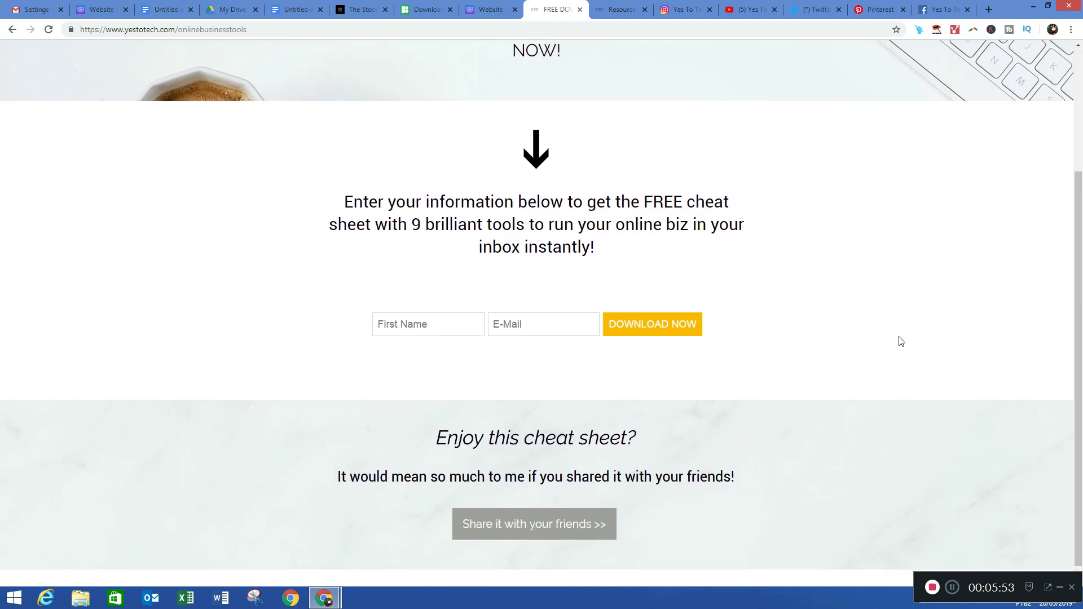
scroll(901, 341, "down", 1)
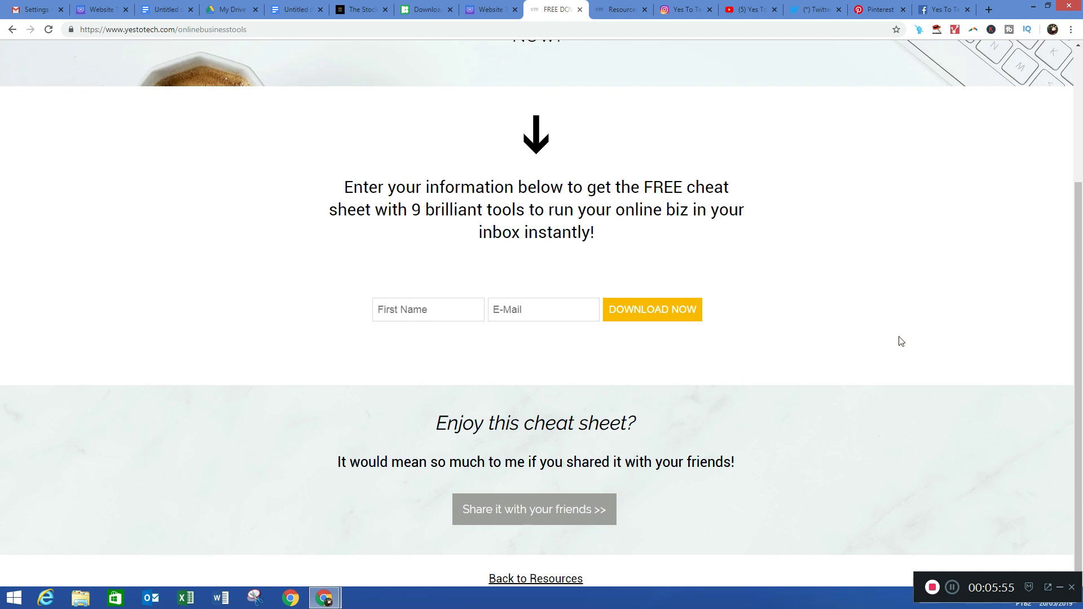